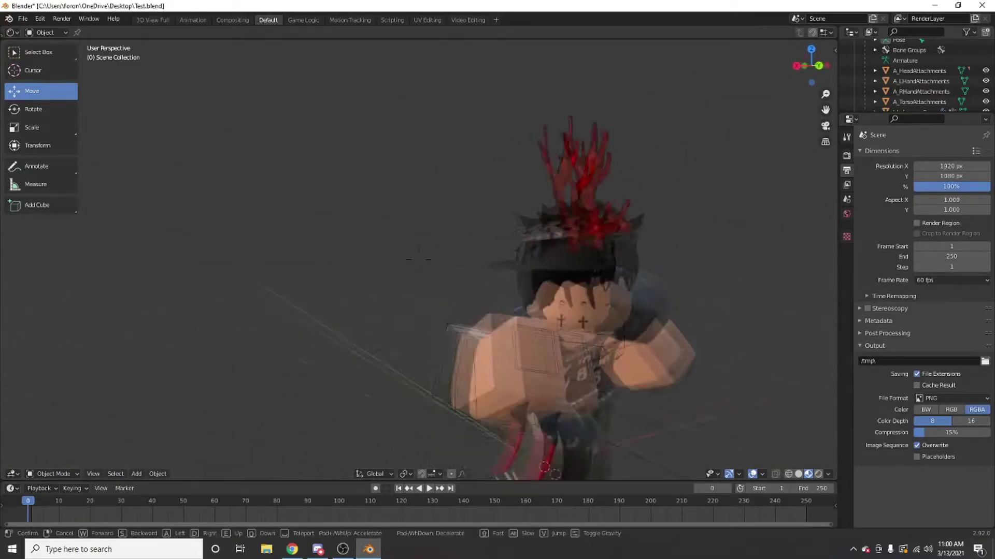
- Examine the posed character with the red antlers from several angles and distances
key(d)
key(s)
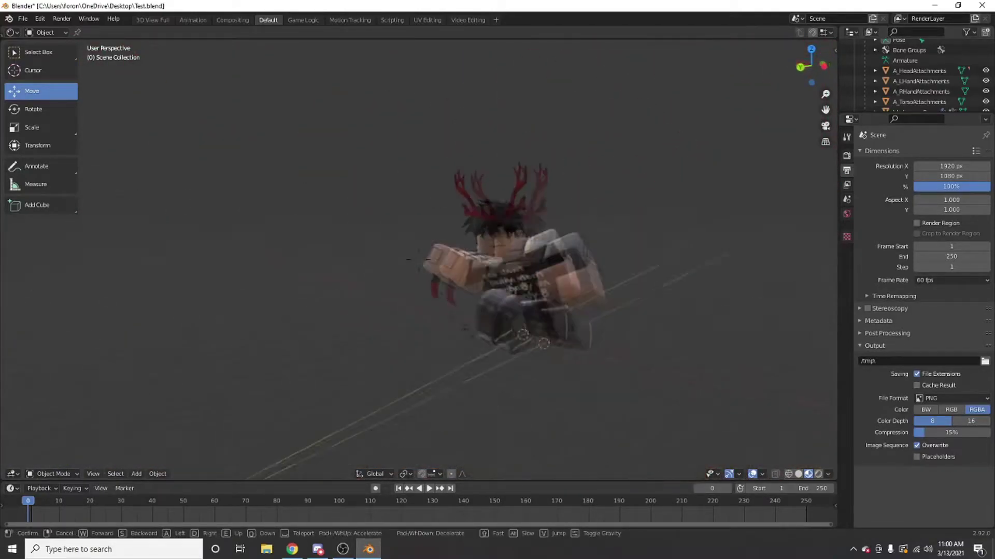
key(a)
key(w)
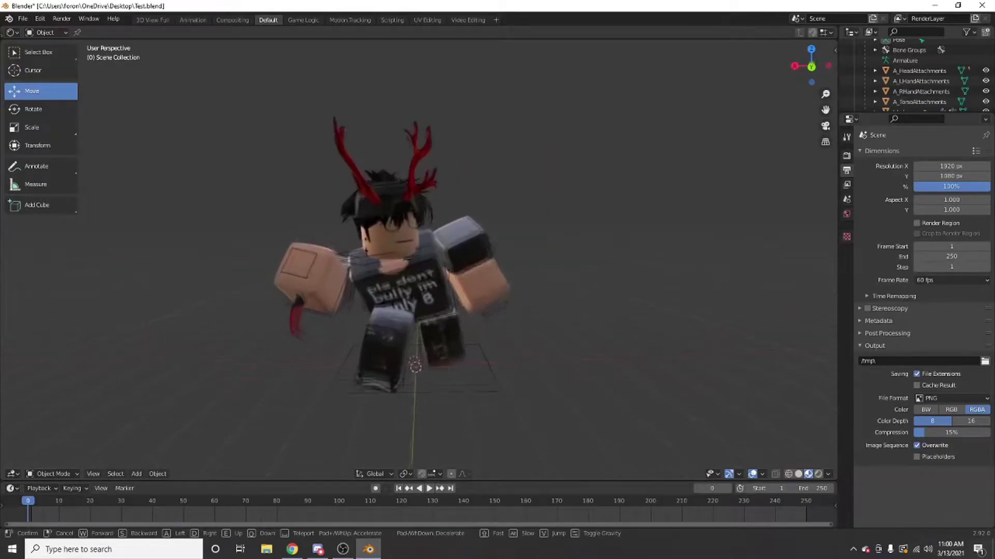
key(w)
key(s)
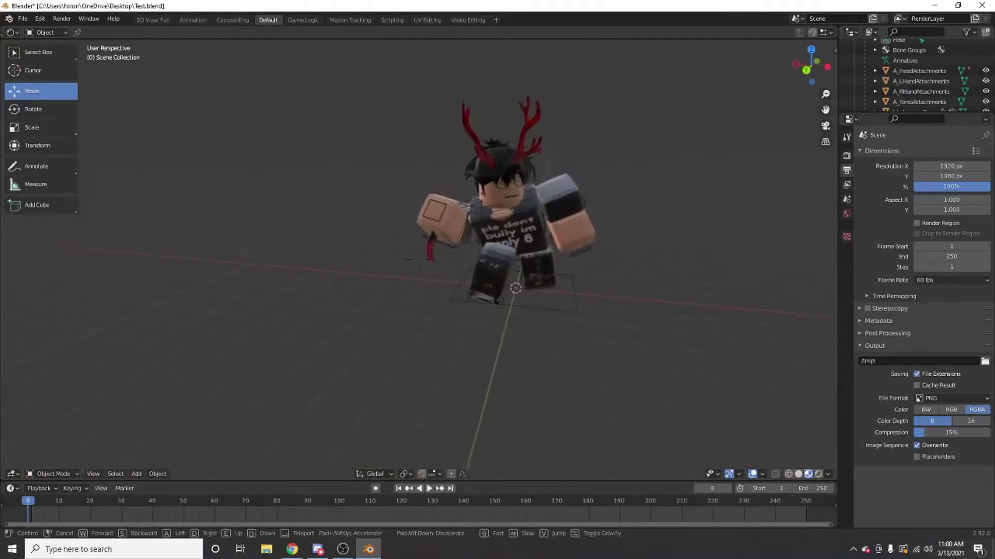
key(s)
key(d)
key(w)
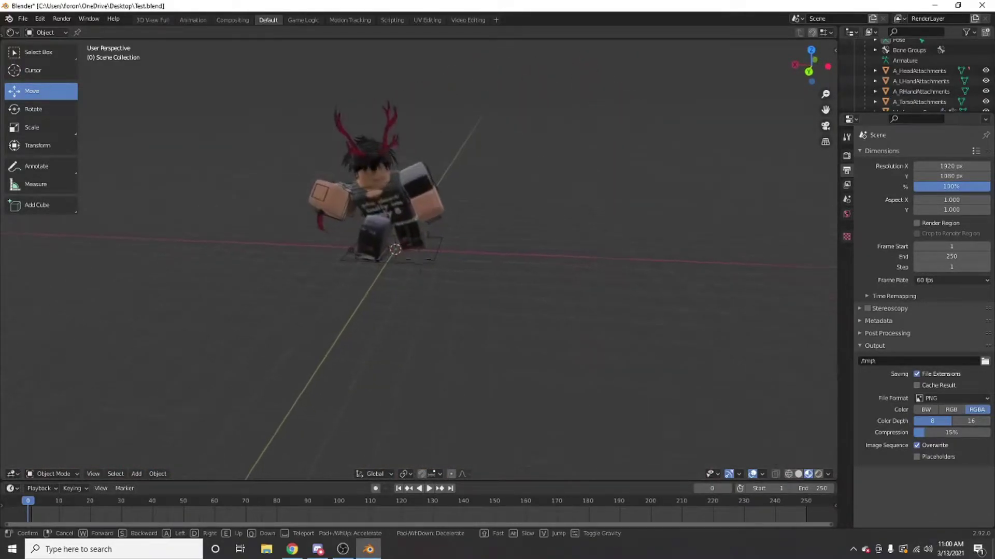
key(w)
key(s)
key(w)
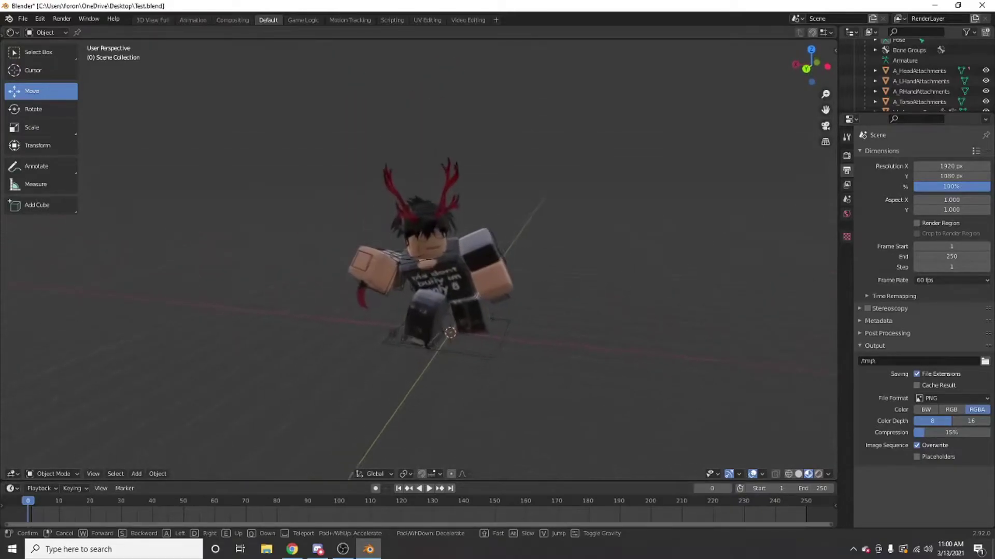
key(w)
key(s)
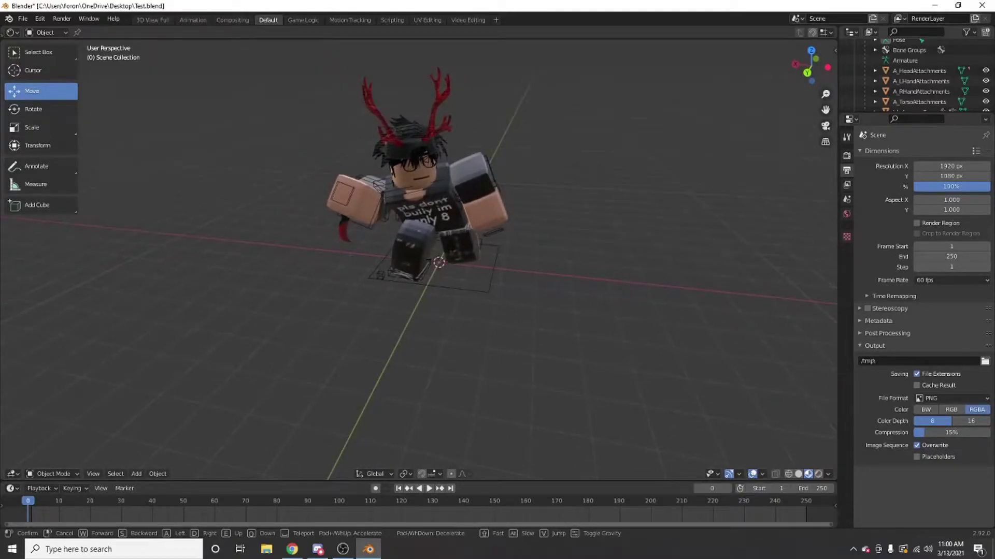
click(420, 265)
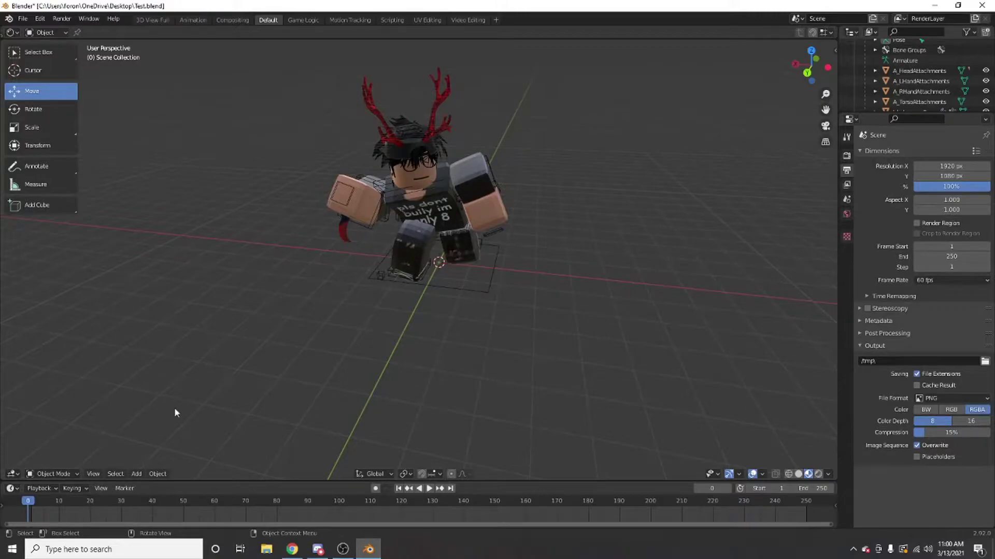
- Add a plane mesh at the character's feet and scale it up into a large floor
click(136, 474)
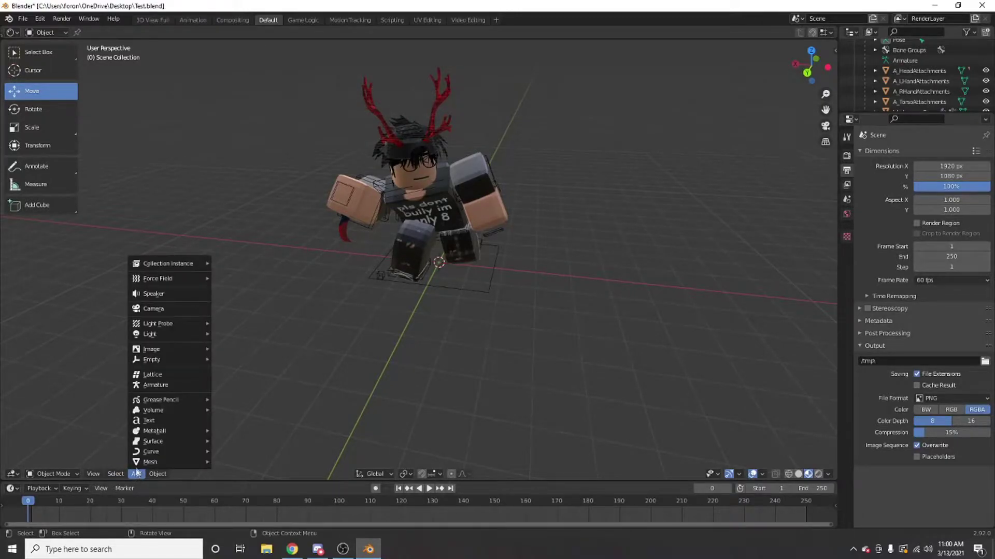
mouse_move(137, 465)
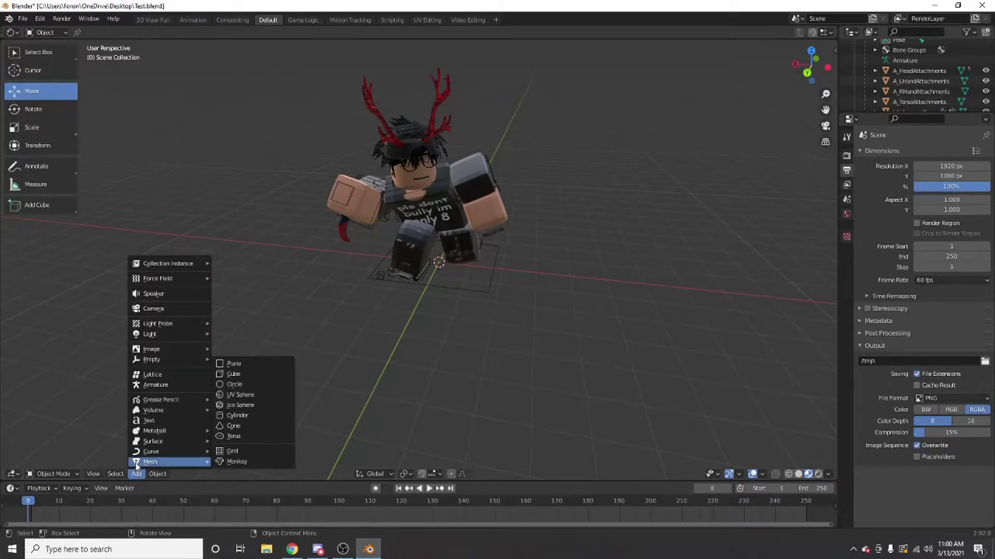
click(255, 365)
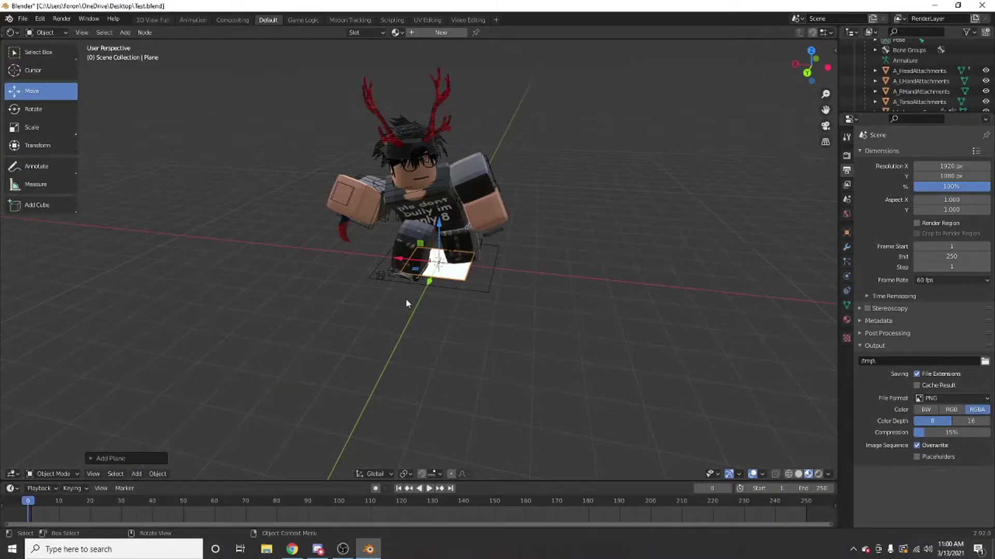
key(s)
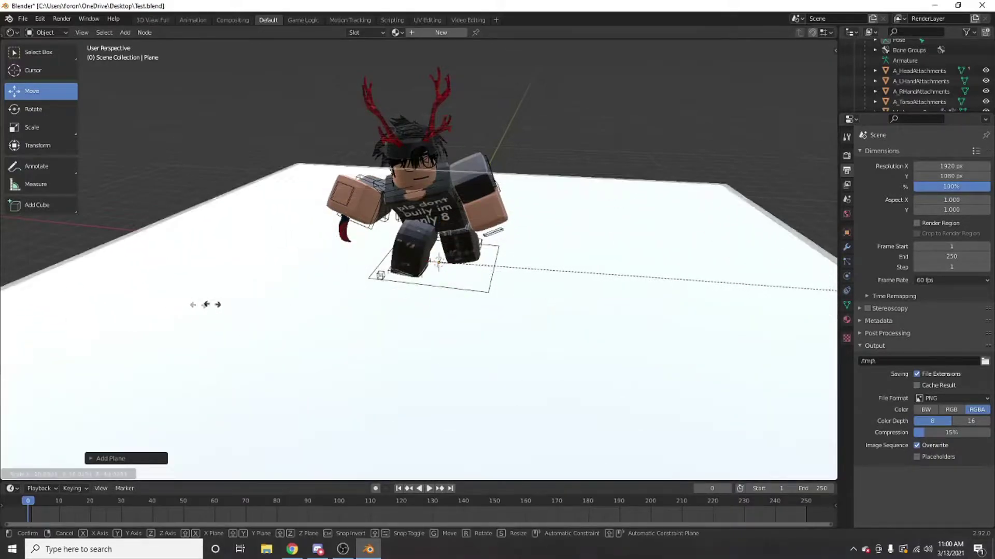
click(244, 307)
- Create a new material for the floor plane and set its surface shader to Glossy BSDF
key(shift+grave)
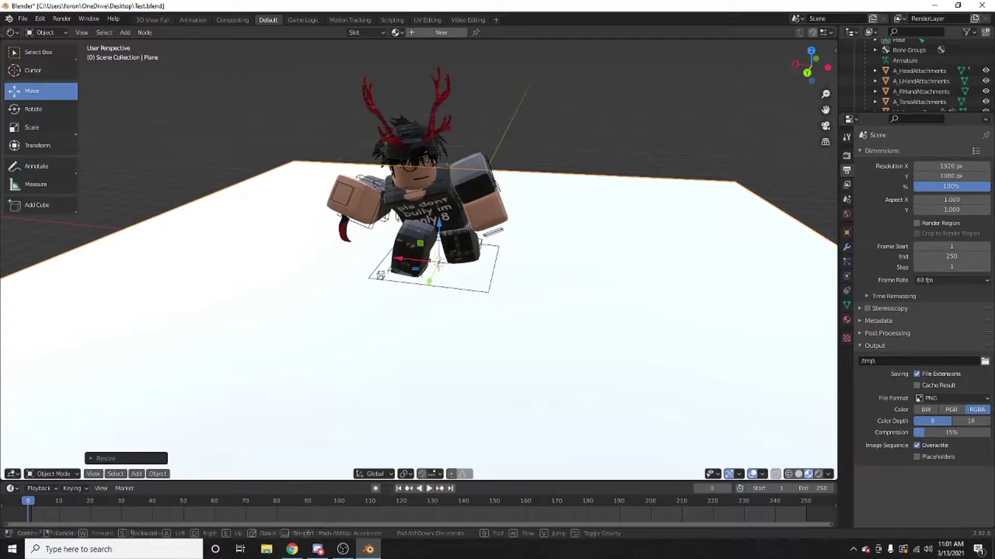
key(s)
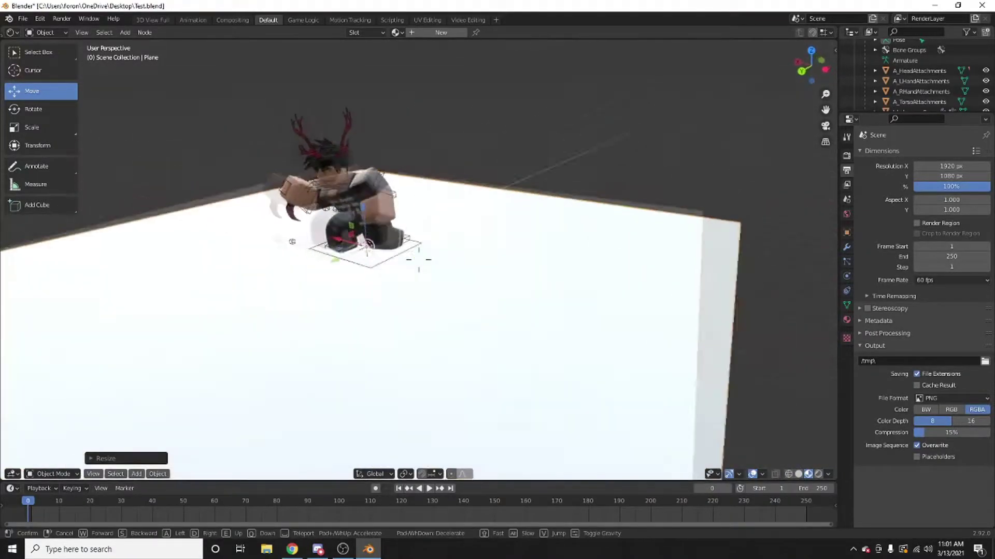
click(421, 264)
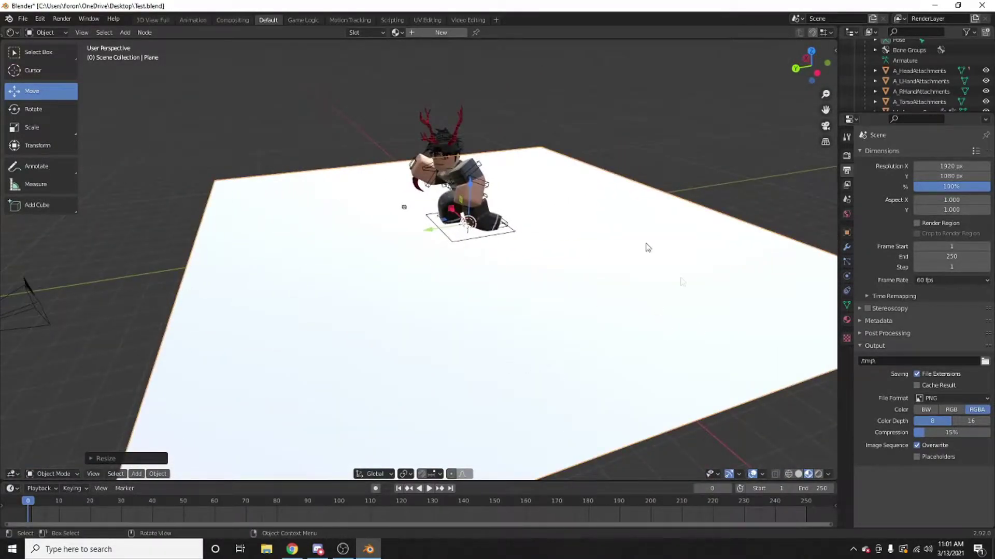
click(847, 321)
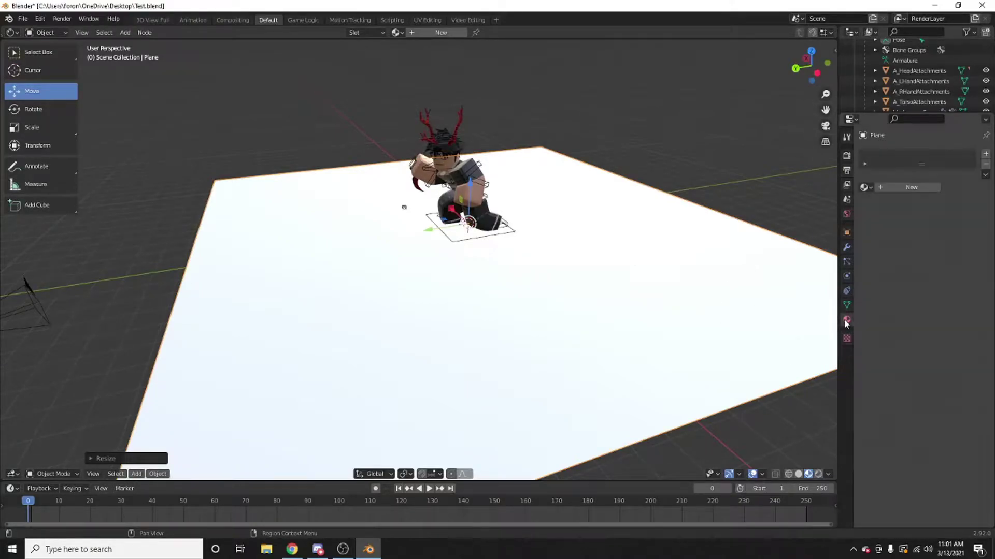
click(887, 187)
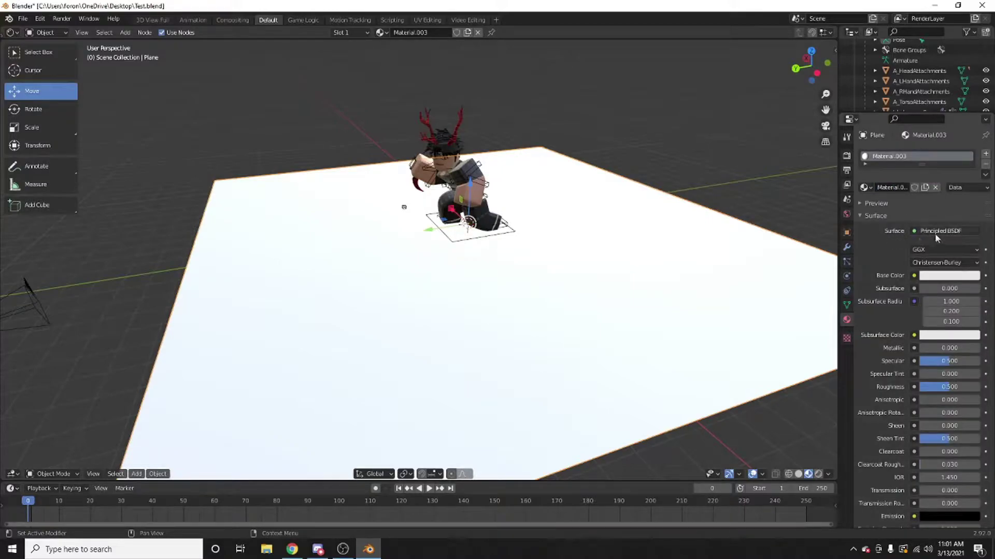
click(918, 230)
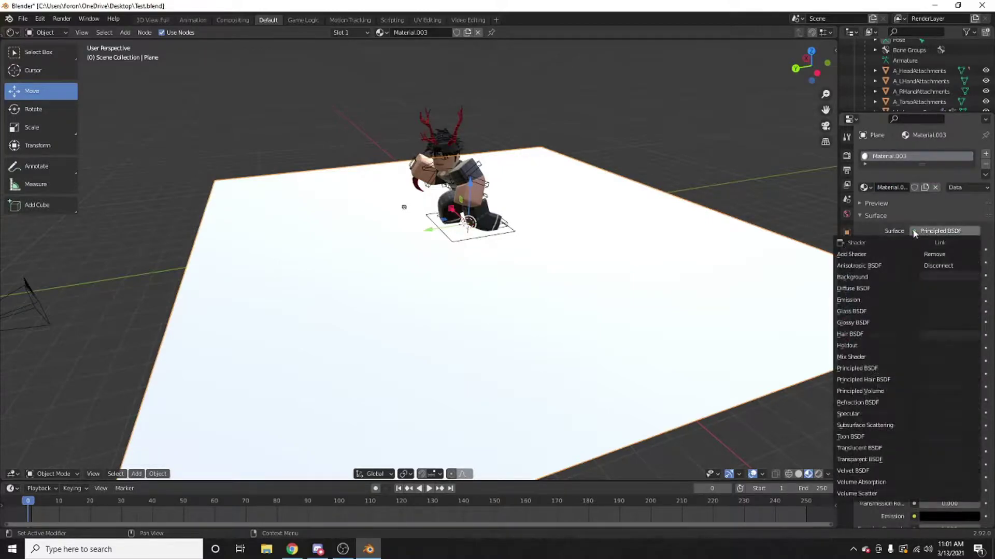
click(919, 232)
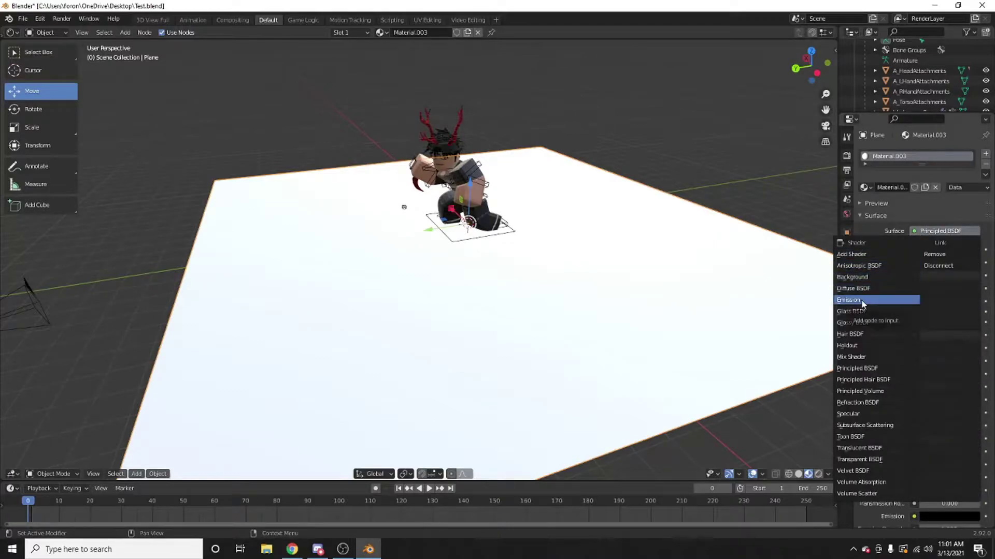
click(862, 300)
click(922, 231)
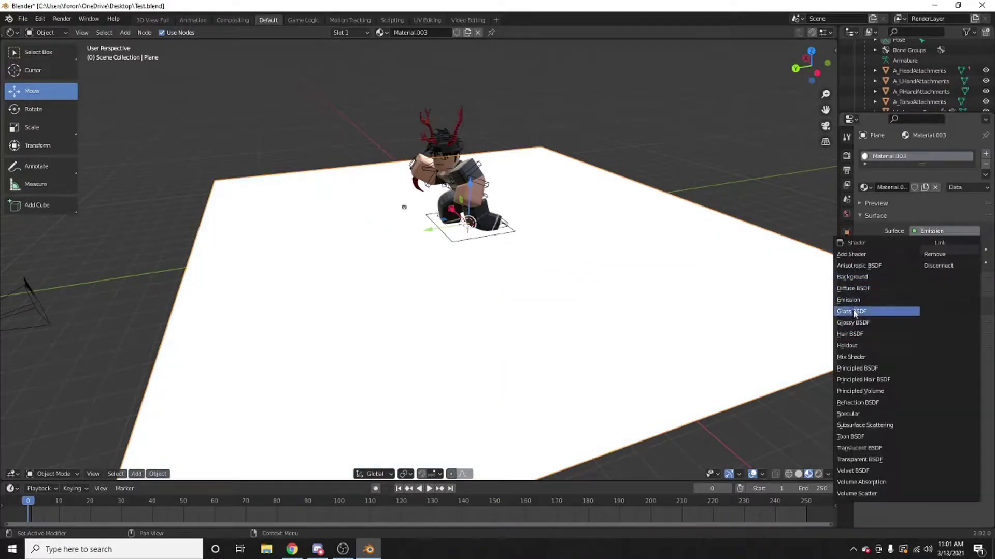
click(861, 324)
- Set the floor material's color to pure red and its roughness to 0.025
key(shift+grave)
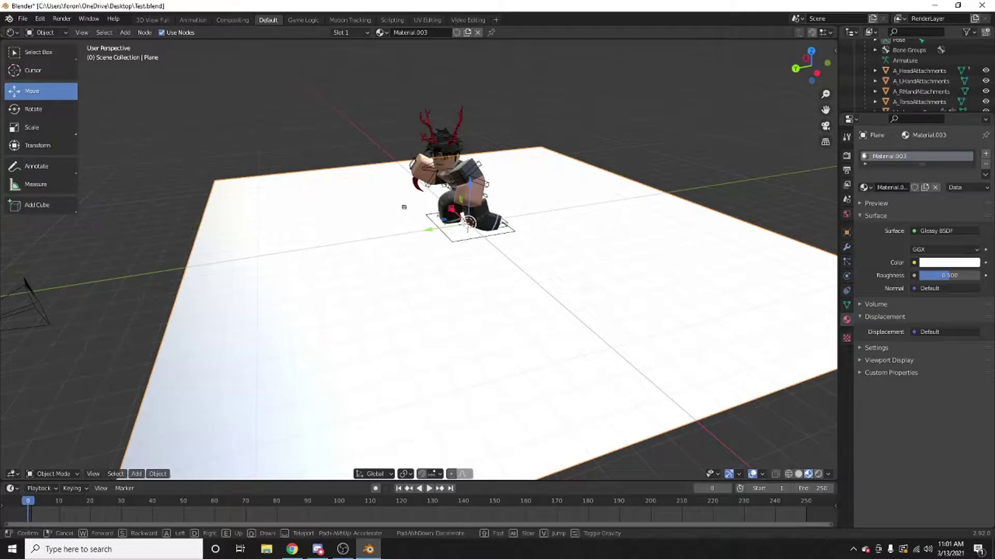
key(w)
key(s)
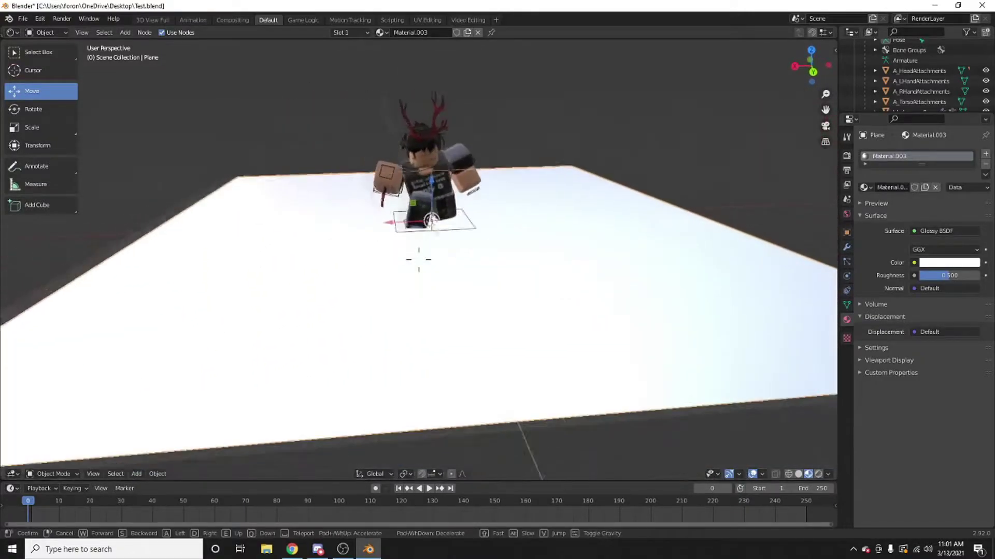
key(a)
click(419, 260)
click(946, 266)
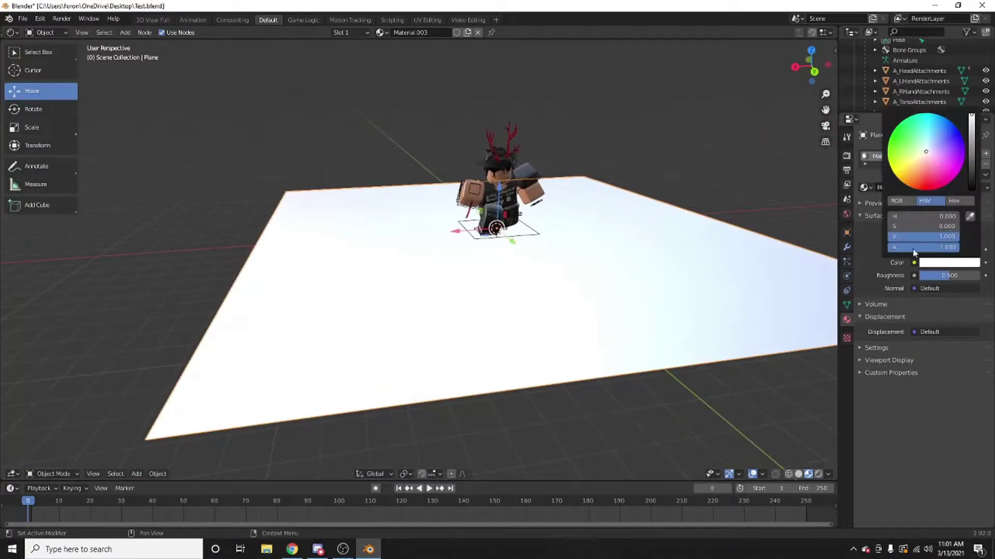
click(941, 267)
click(910, 168)
mouse_move(910, 168)
mouse_down()
mouse_move(935, 158)
mouse_move(906, 134)
mouse_move(942, 162)
mouse_move(926, 151)
mouse_move(941, 164)
mouse_move(927, 188)
mouse_up()
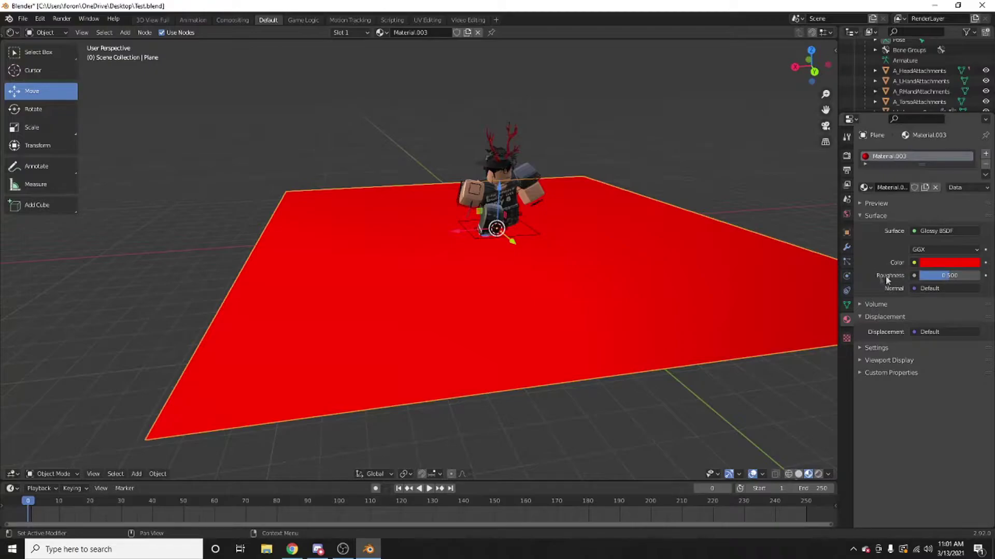
drag(946, 274, 914, 275)
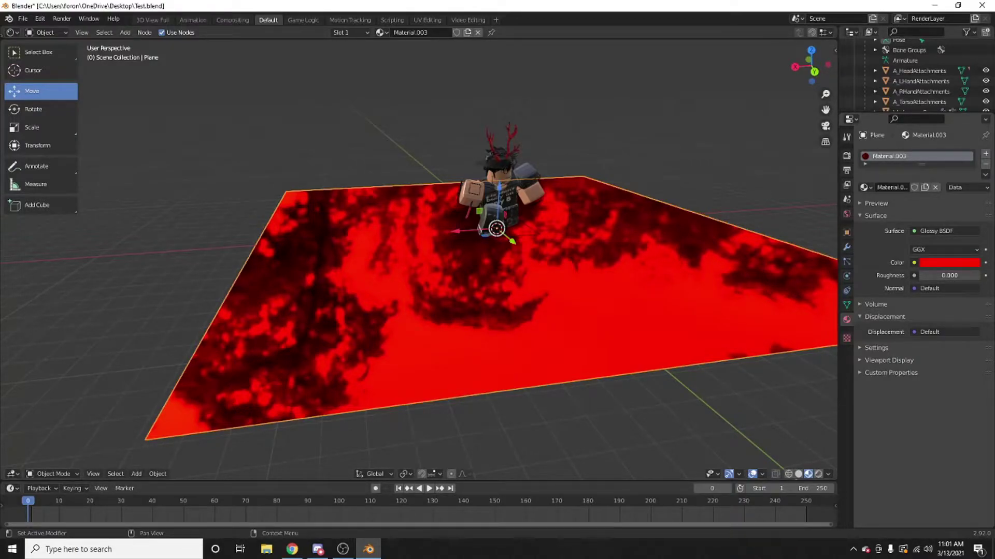
drag(914, 275, 921, 275)
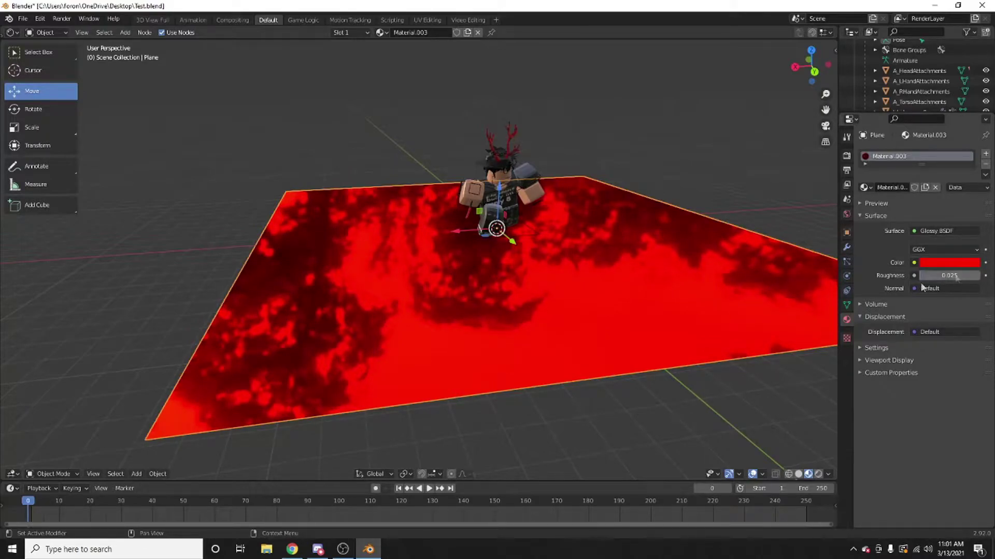
- Preview the character and its floor reflection through the camera in rendered shading
key(shift+grave)
key(w)
click(418, 259)
middle_drag(418, 259, 416, 259)
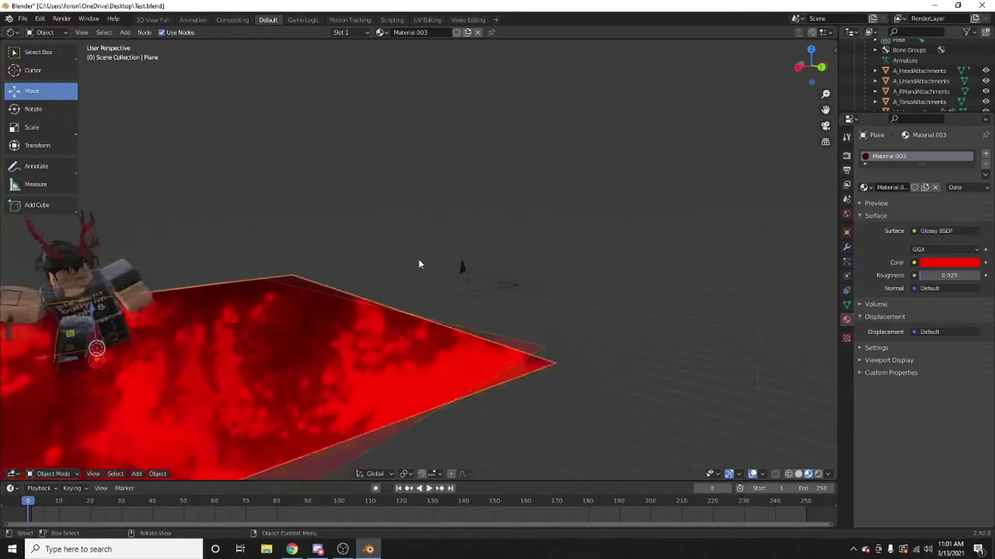
key(KP_0)
click(818, 473)
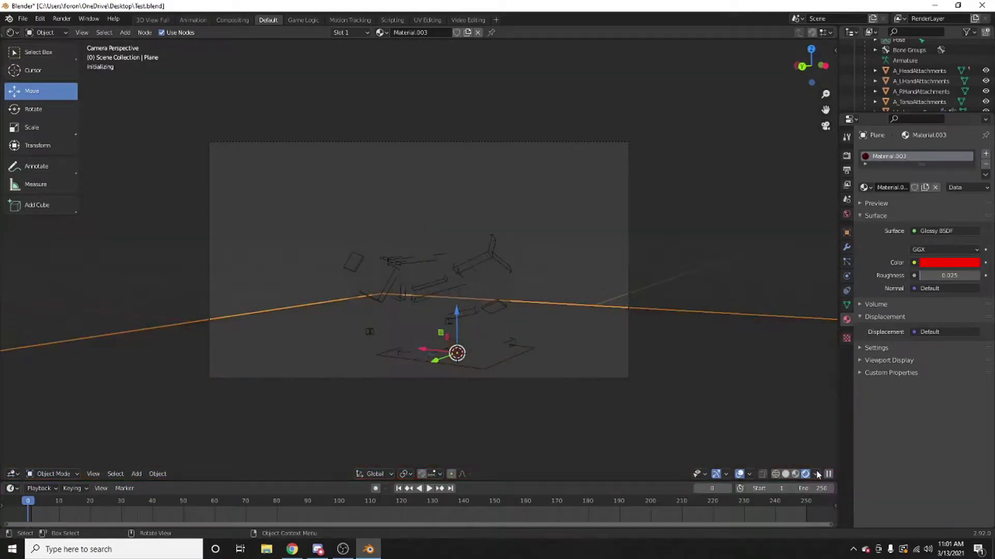
key(shift+grave)
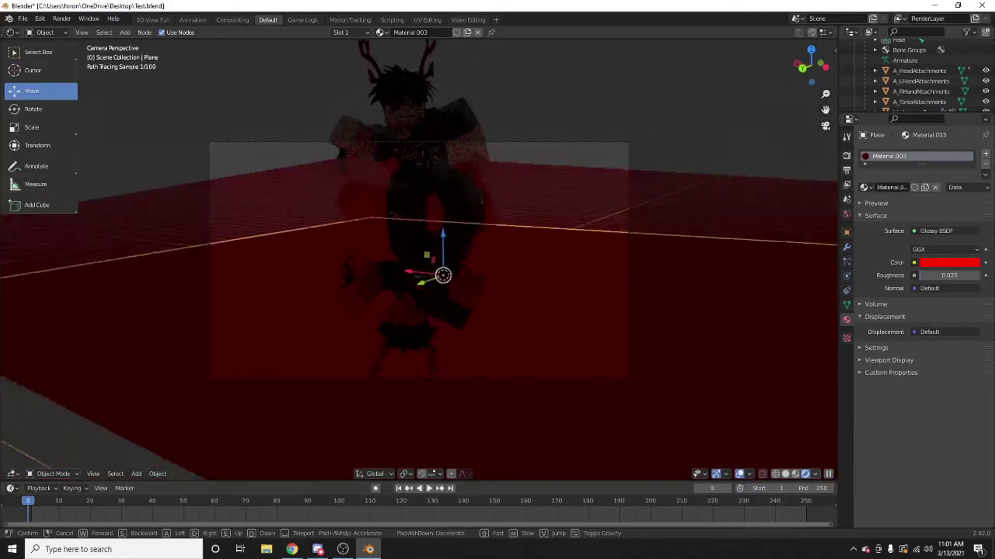
click(418, 259)
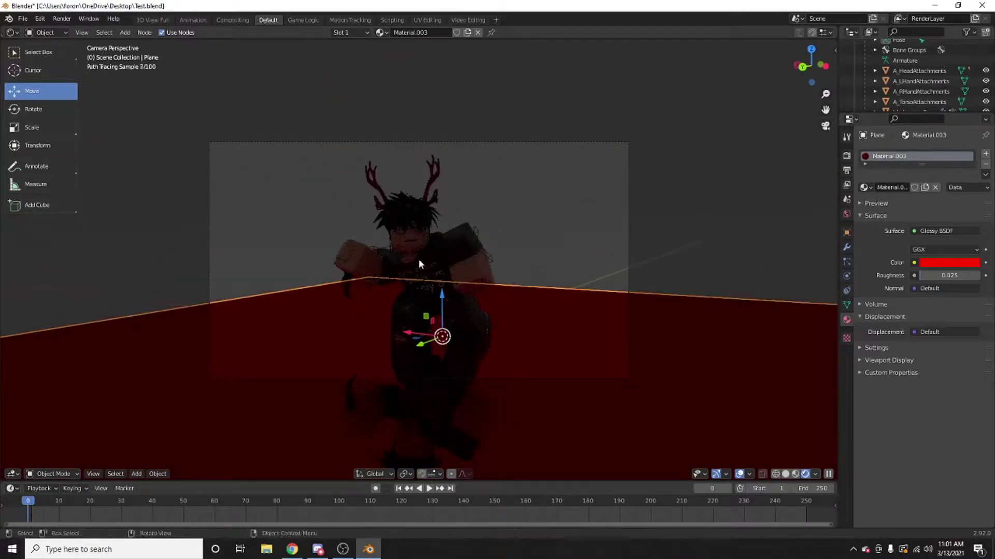
- Examine the rendered floor reflection outside the camera view, and return the viewport to material preview shading
key(KP_0)
key(shift+grave)
key(w)
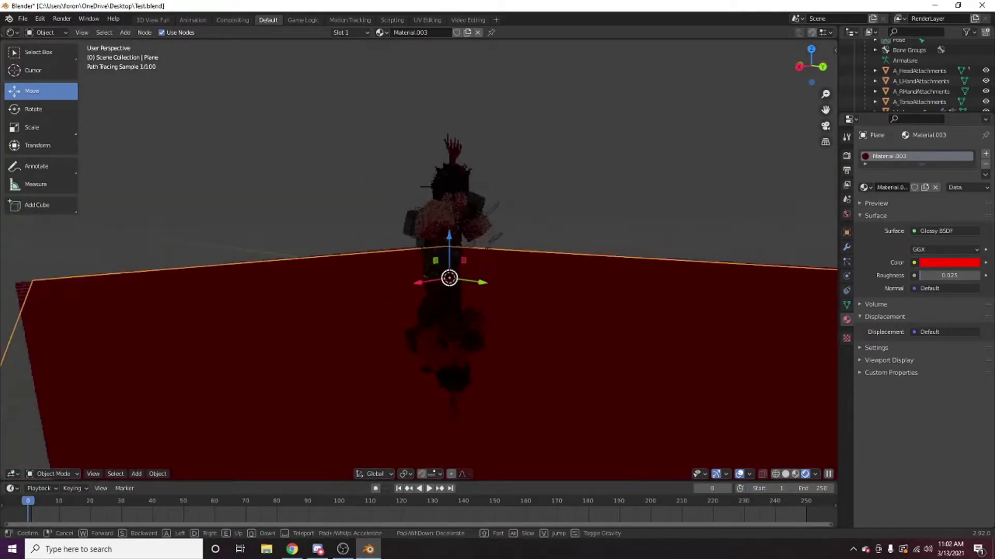
key(a)
key(s)
click(418, 259)
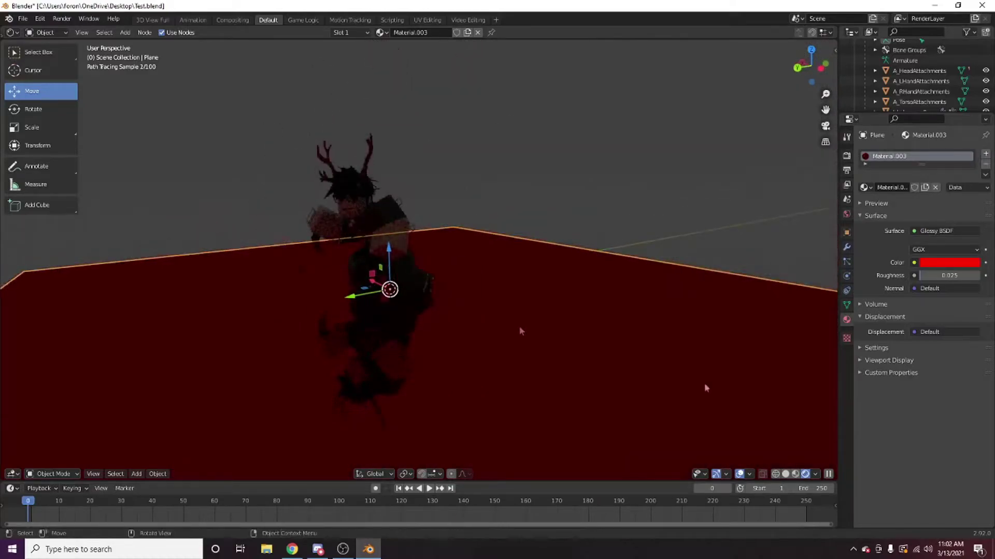
click(795, 474)
key(shift+grave)
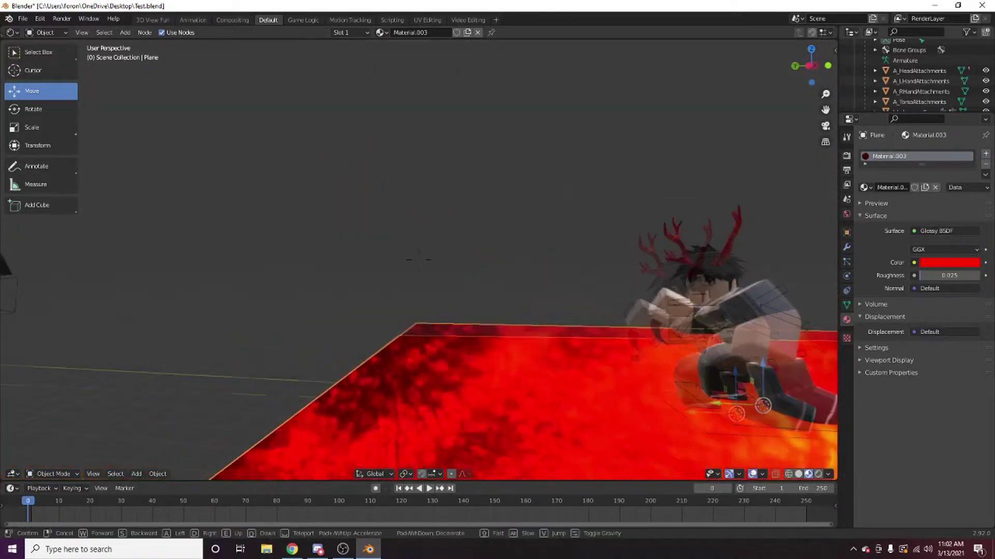
click(418, 259)
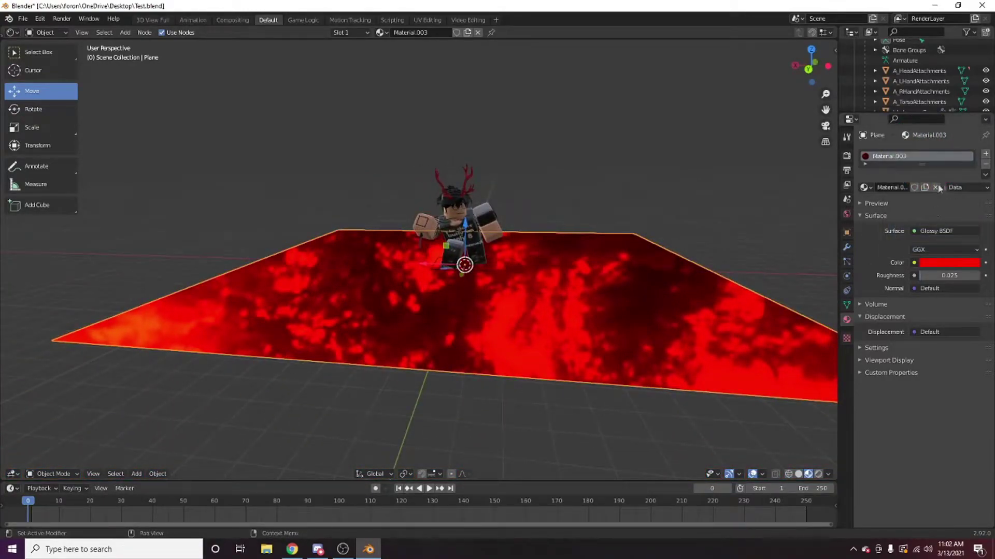
- Change the glossy floor material's color to a lighter, less saturated red
click(948, 263)
drag(930, 163, 923, 184)
key(shift+grave)
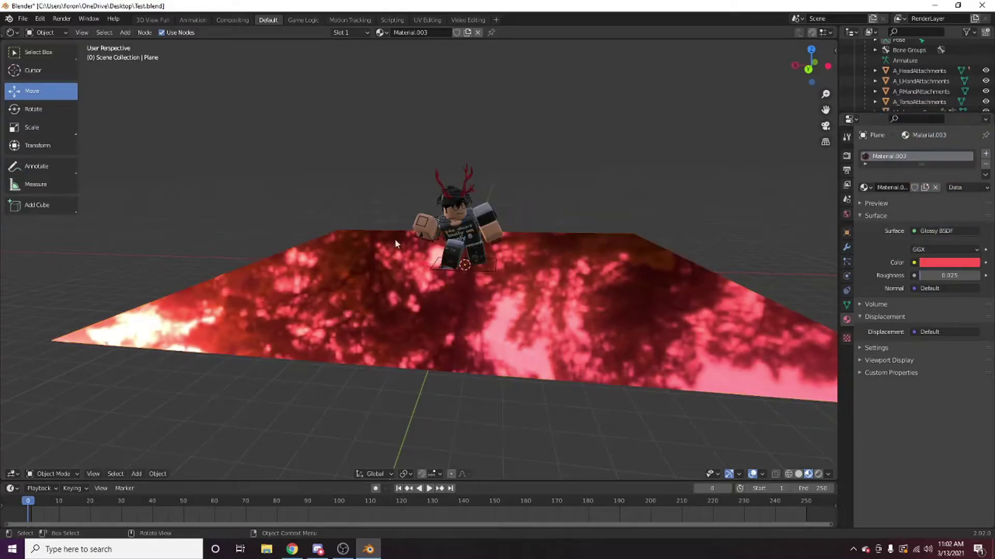
key(w)
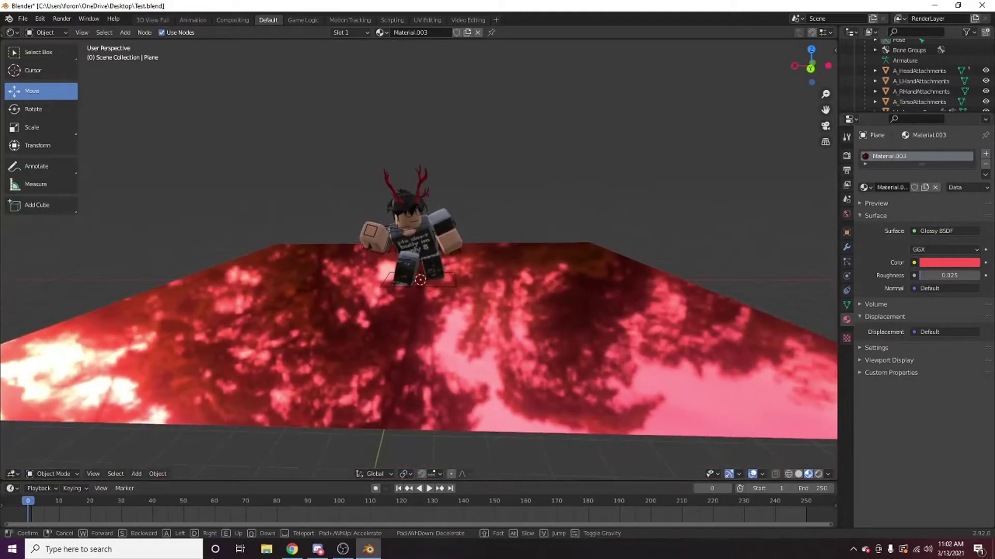
- Examine the character and the reflective floor from several distances and angles in material preview
key(w)
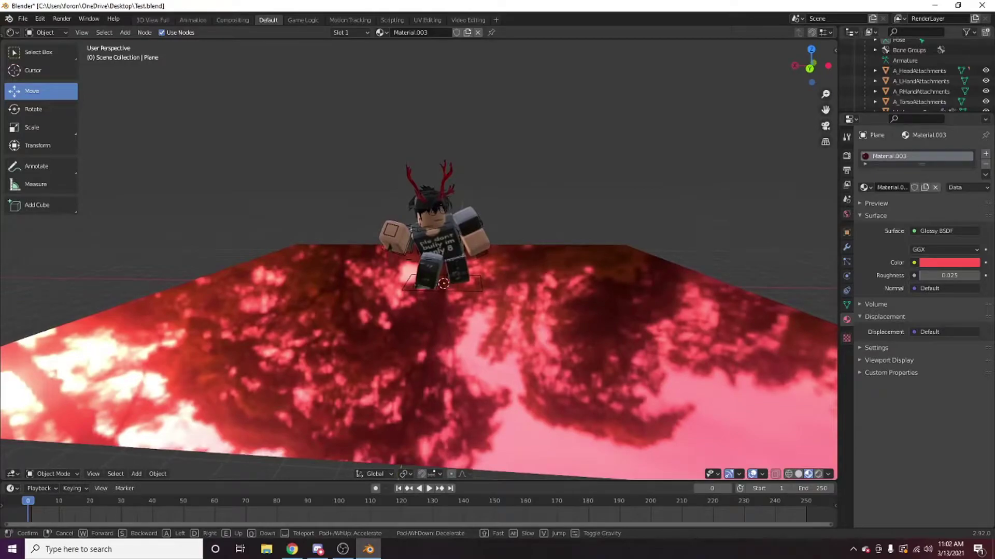
click(2, 137)
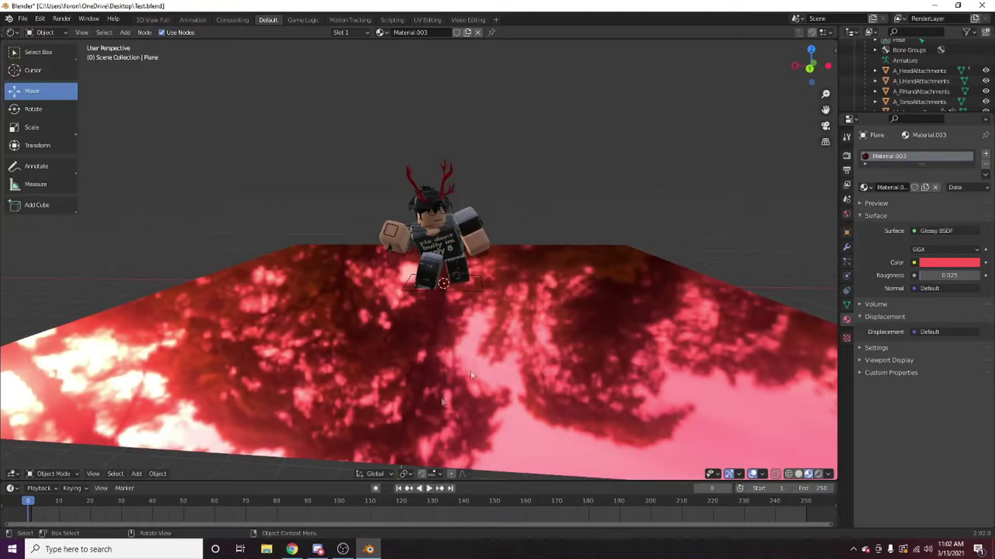
key(shift+grave)
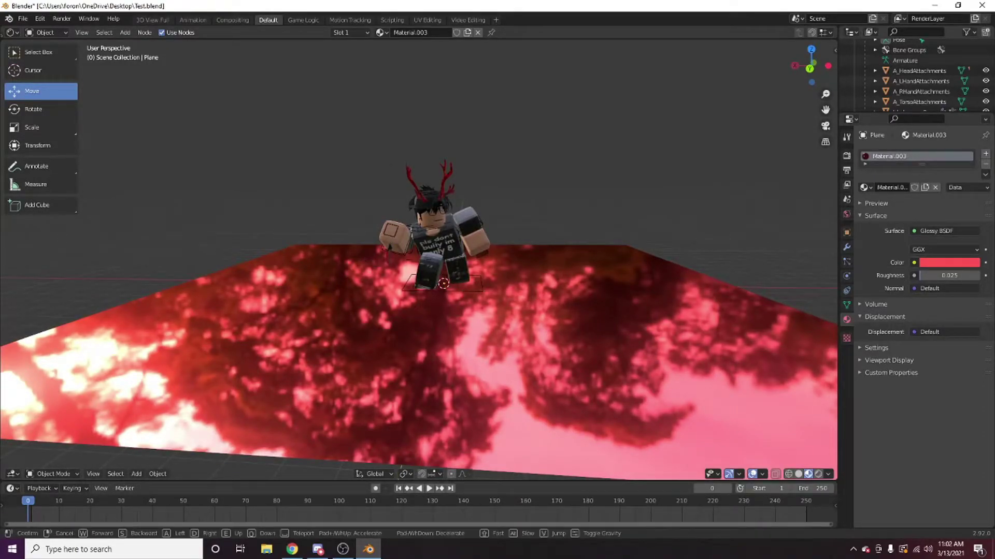
key(w)
key(a)
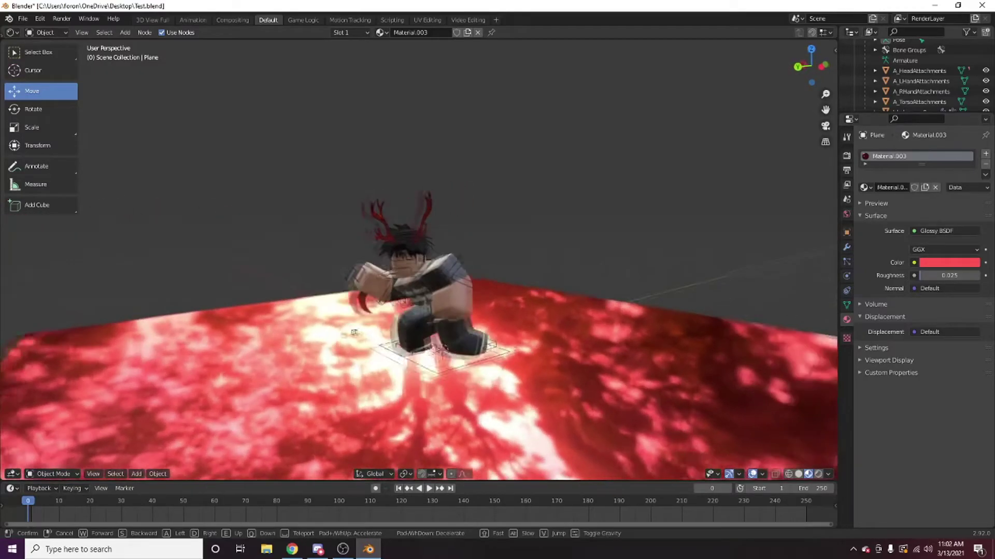
key(w)
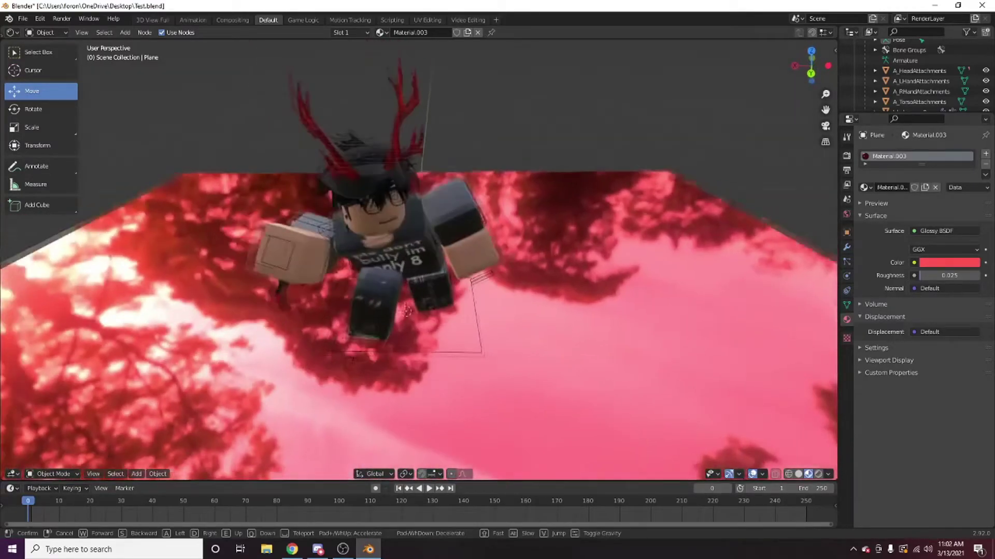
key(s)
key(d)
key(w)
key(a)
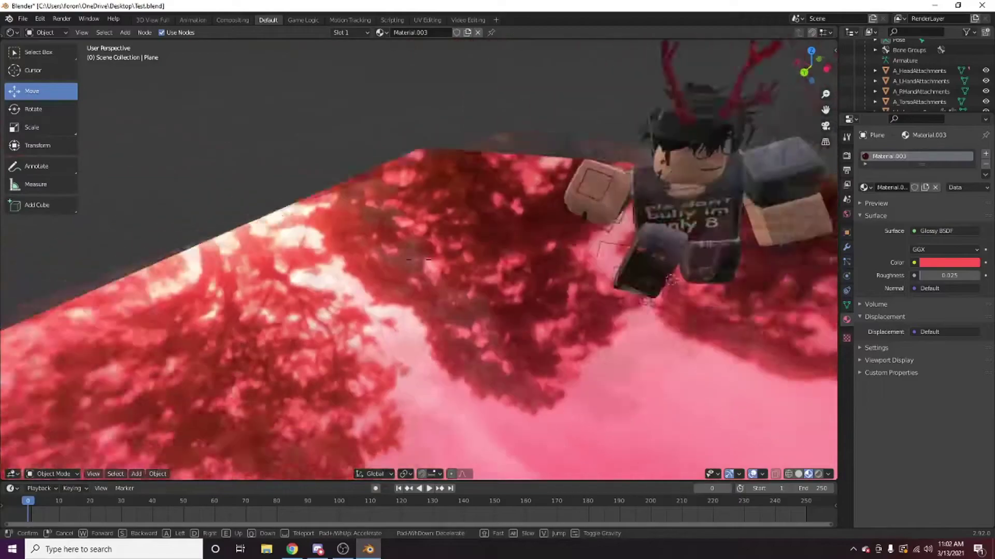
key(s)
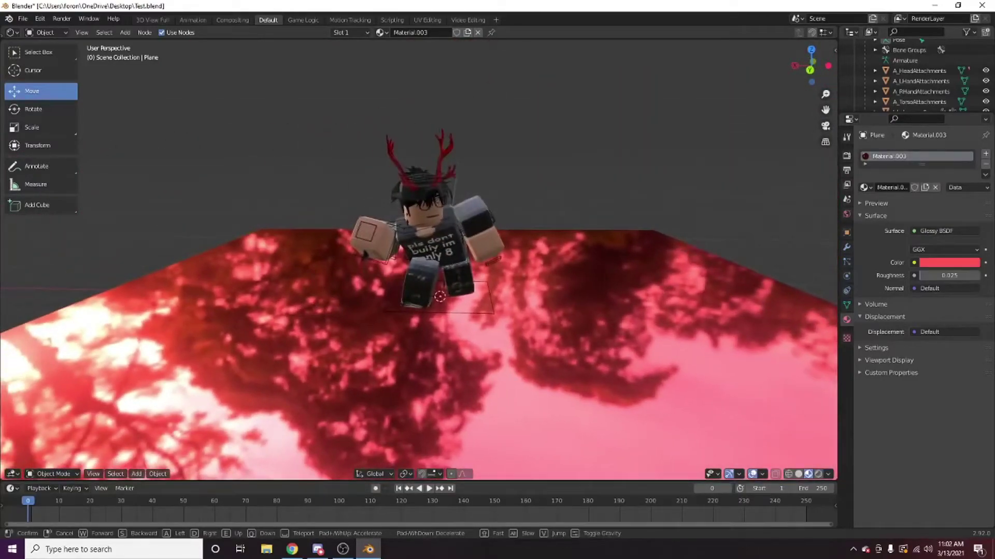
click(376, 282)
- Add a plane mesh at the character's feet and scale it up until it extends well beyond the feet
click(138, 474)
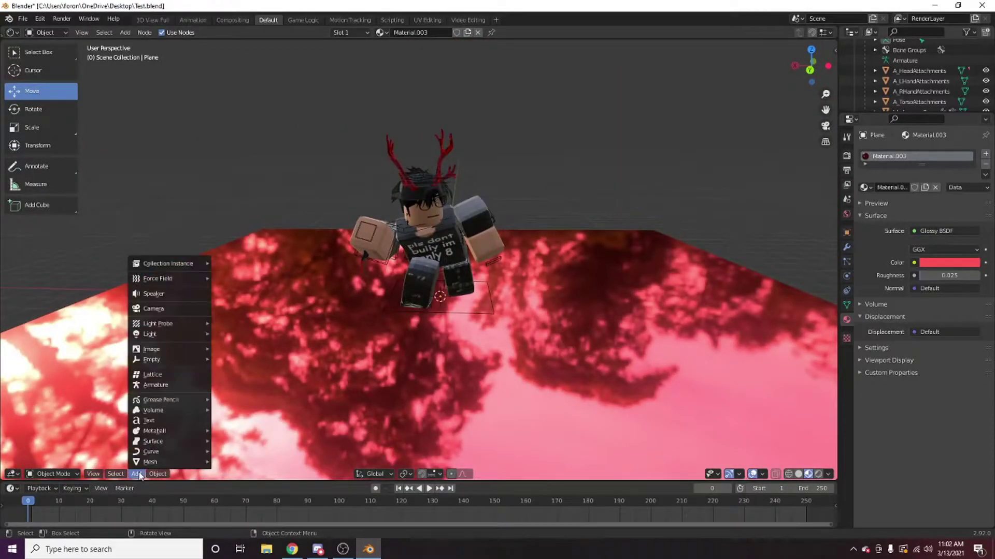
click(138, 474)
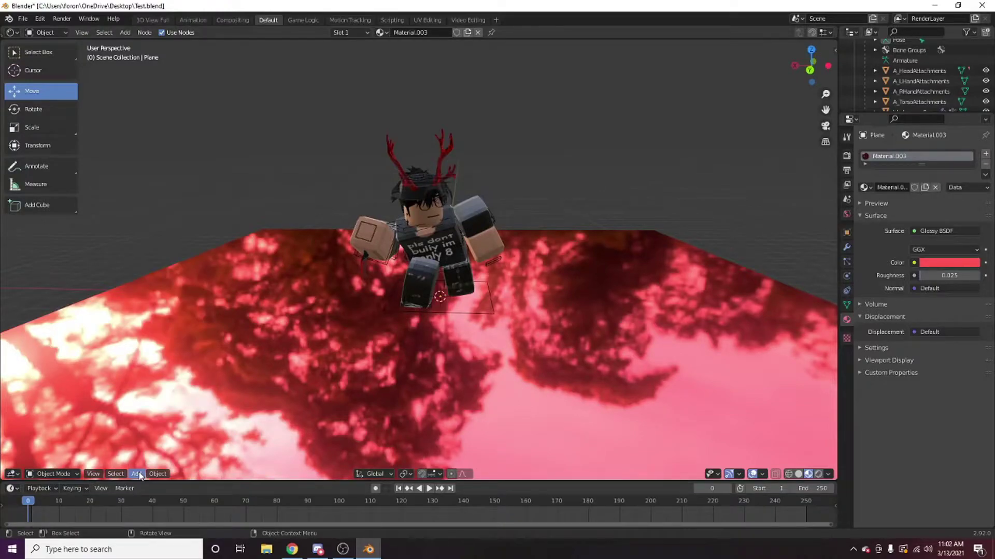
click(138, 474)
mouse_move(165, 464)
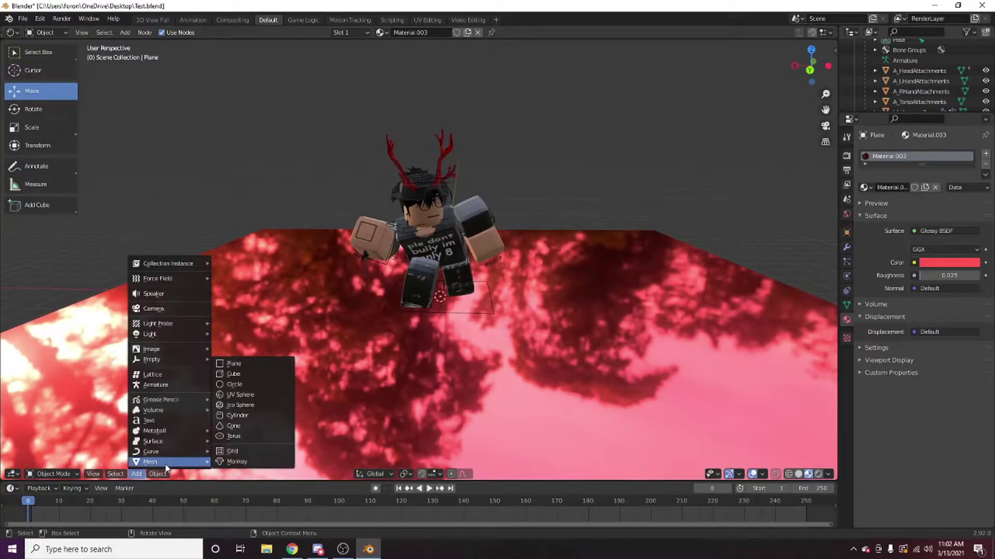
click(224, 365)
key(s)
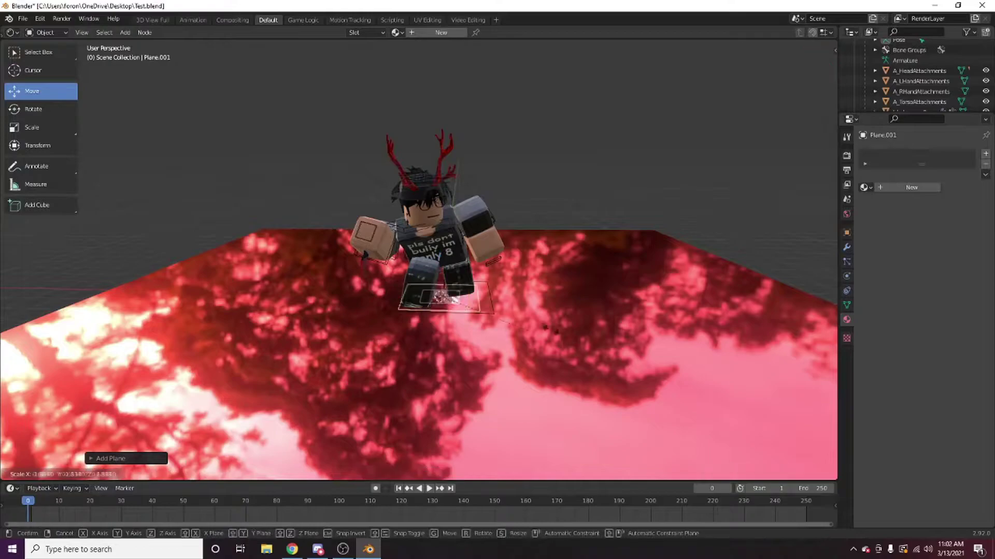
click(324, 232)
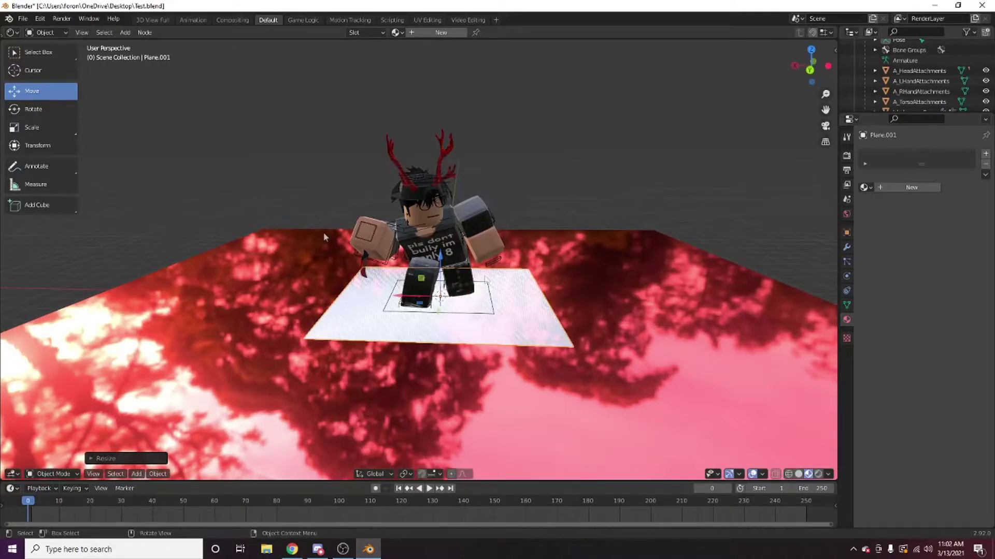
- Rotate the new plane upright and place it above the floor beside the character's raised fist
click(51, 107)
drag(423, 266, 244, 119)
click(55, 93)
click(347, 107)
click(223, 188)
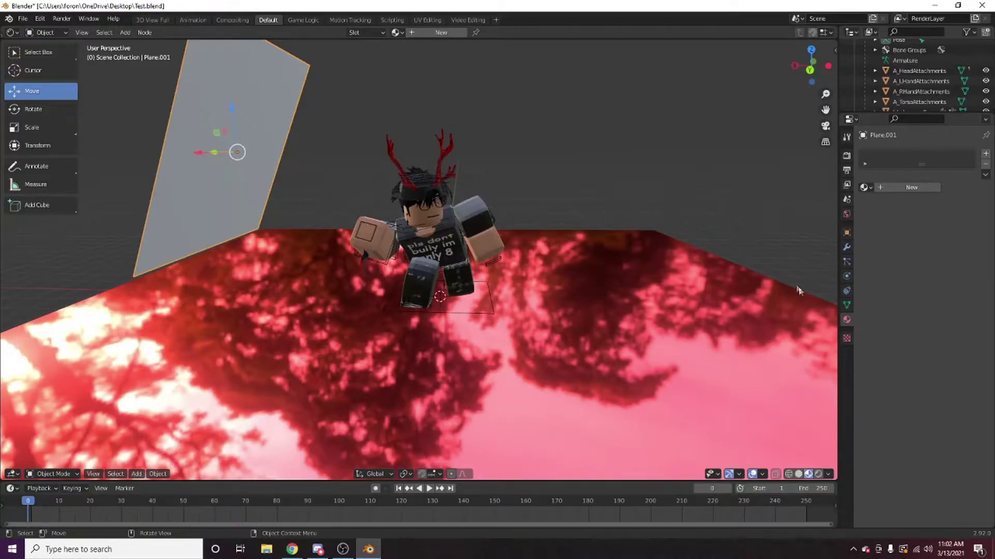
- Give the upright plane a new material with an Emission surface and preview the scene in rendered shading
click(887, 188)
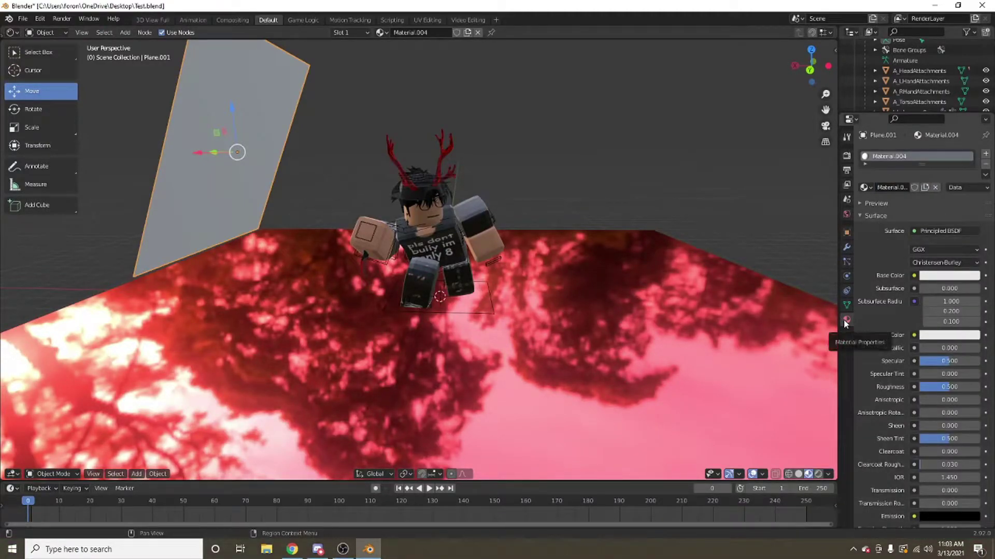
click(916, 232)
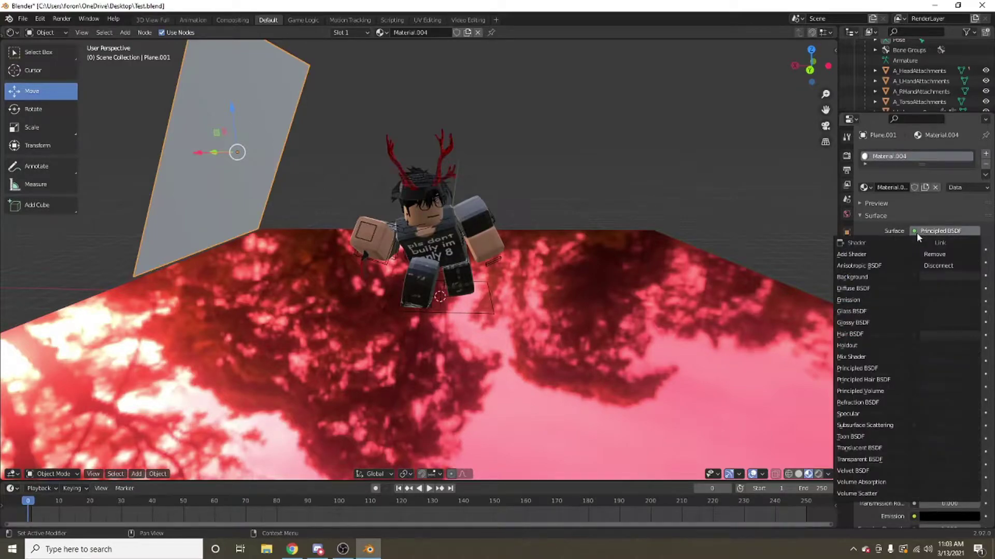
click(855, 295)
key(shift+grave)
key(w)
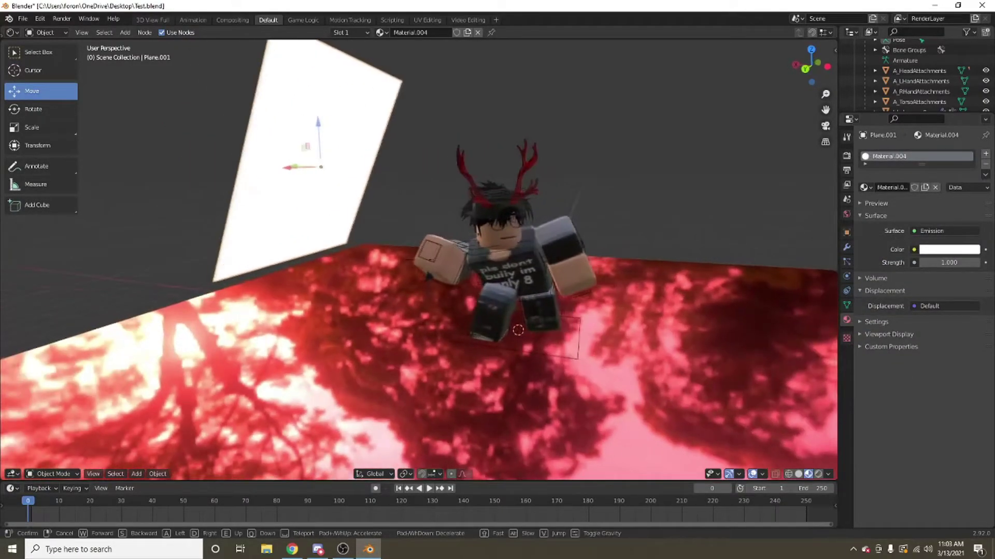
click(739, 426)
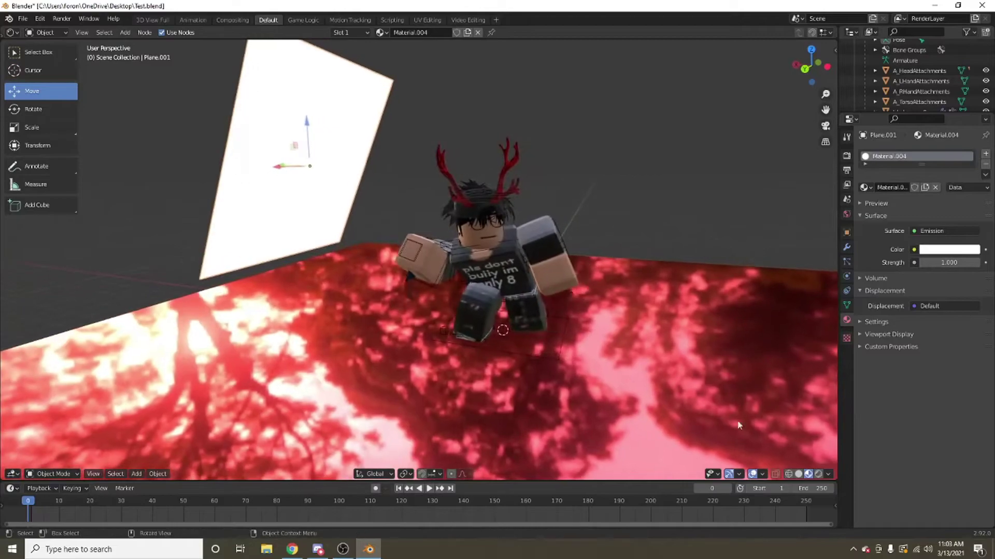
click(819, 475)
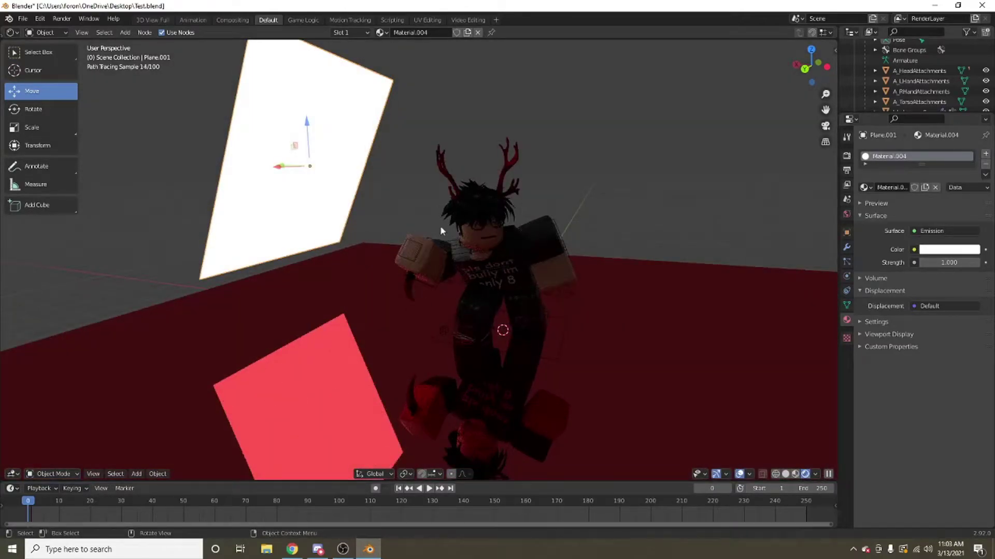
- Set the light plane's emission color to pure red and its strength to 10
click(930, 251)
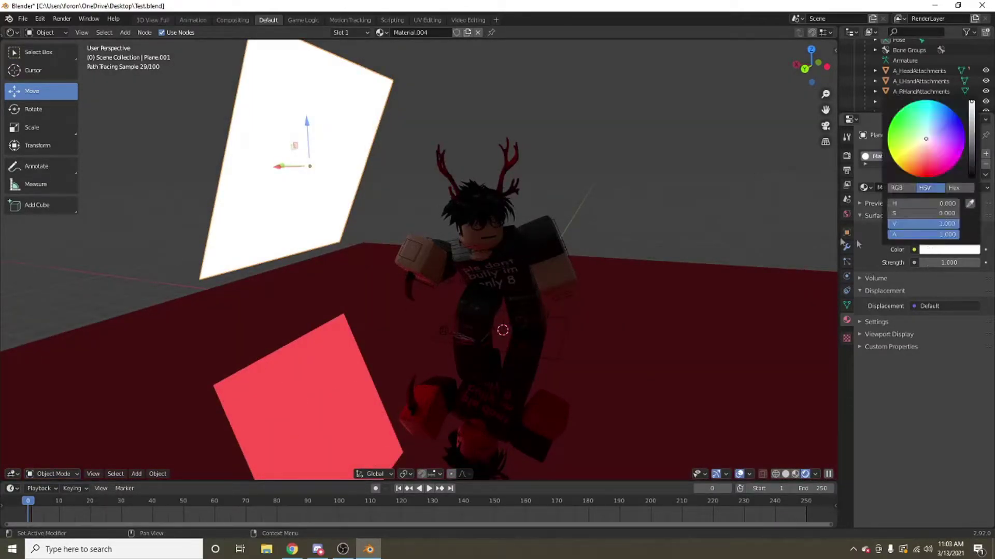
click(934, 249)
mouse_move(941, 151)
mouse_down()
mouse_move(905, 130)
mouse_move(962, 133)
mouse_move(893, 136)
mouse_move(913, 174)
mouse_move(930, 177)
mouse_move(955, 112)
mouse_move(960, 120)
mouse_move(913, 167)
mouse_move(930, 177)
mouse_up()
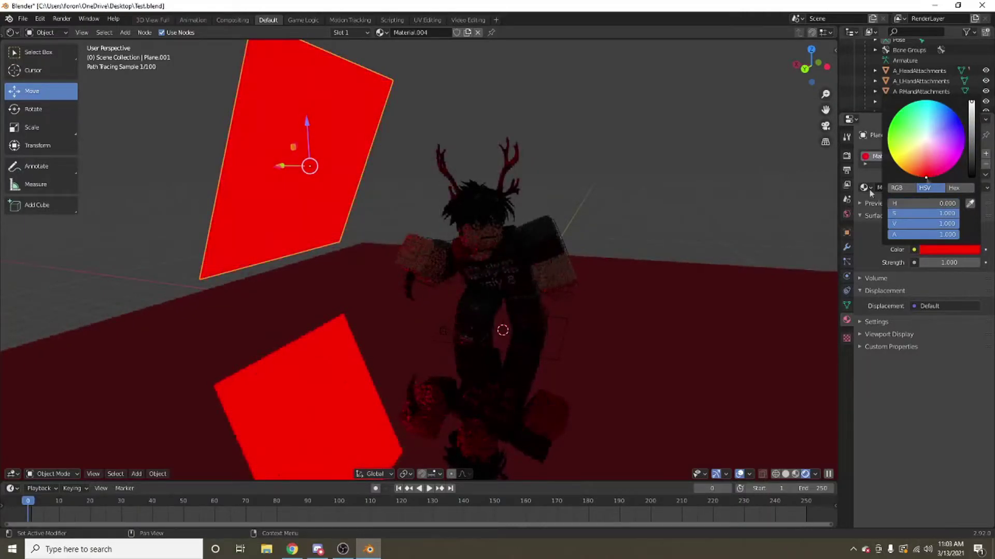
click(949, 263)
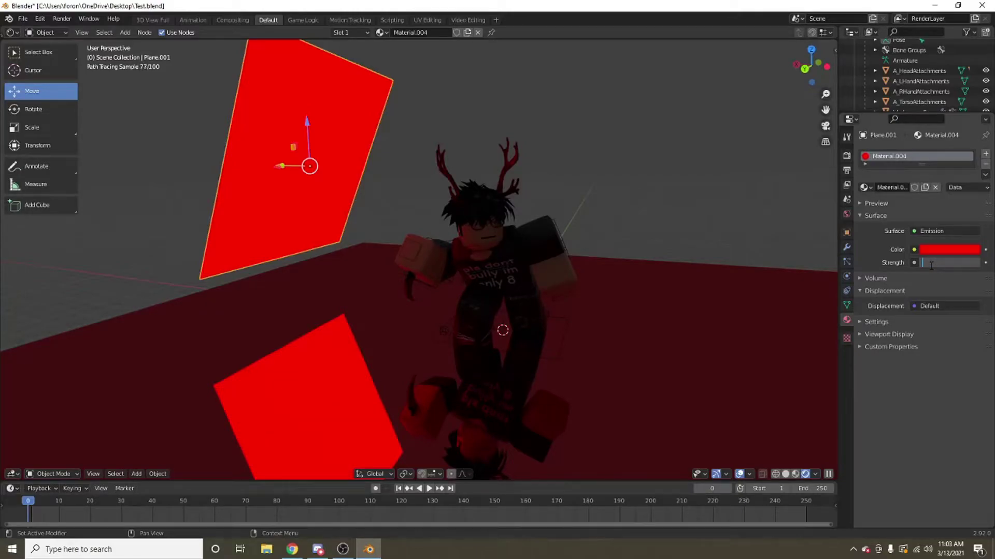
key(Return)
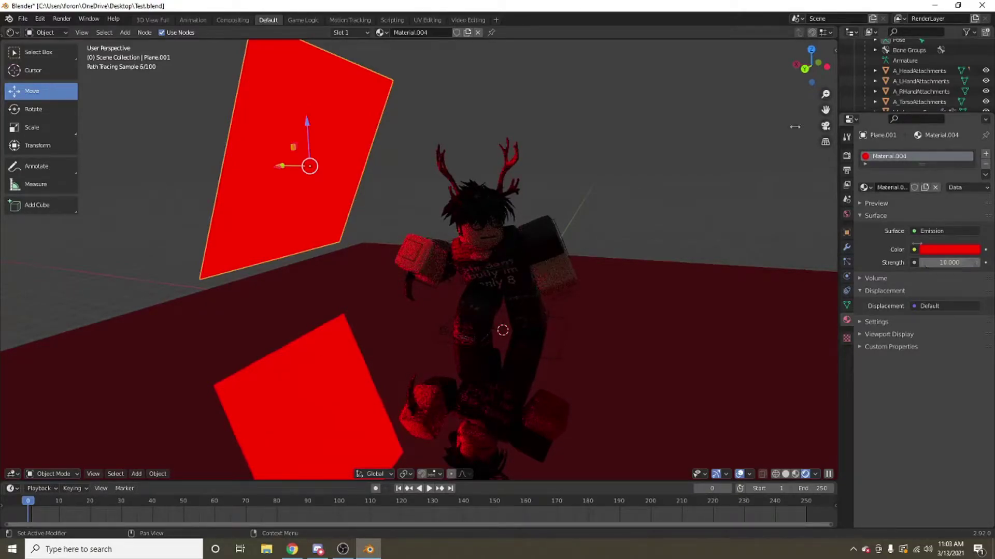
- Select the red light plane beside the character and adjust its rotation slightly
click(591, 166)
middle_drag(591, 166, 565, 170)
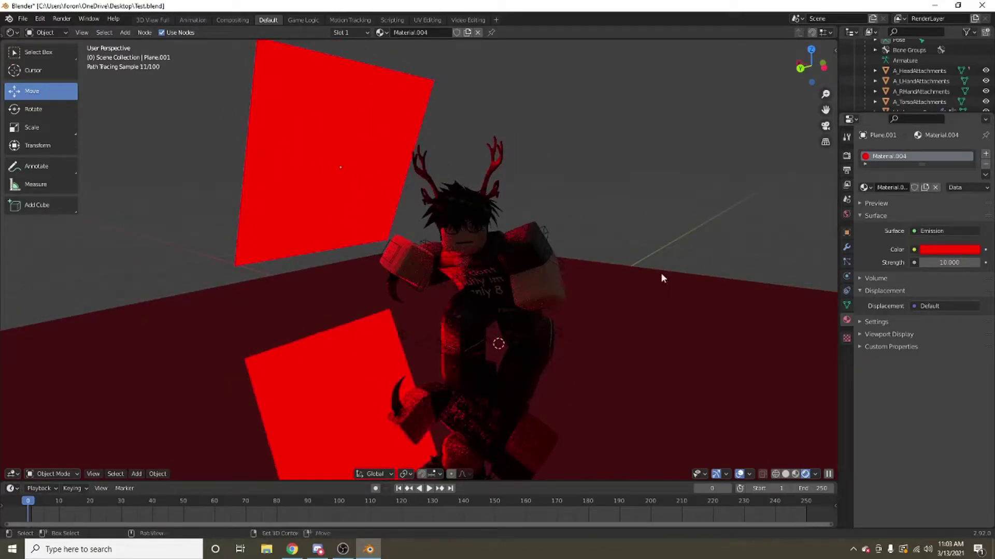
key(shift+grave)
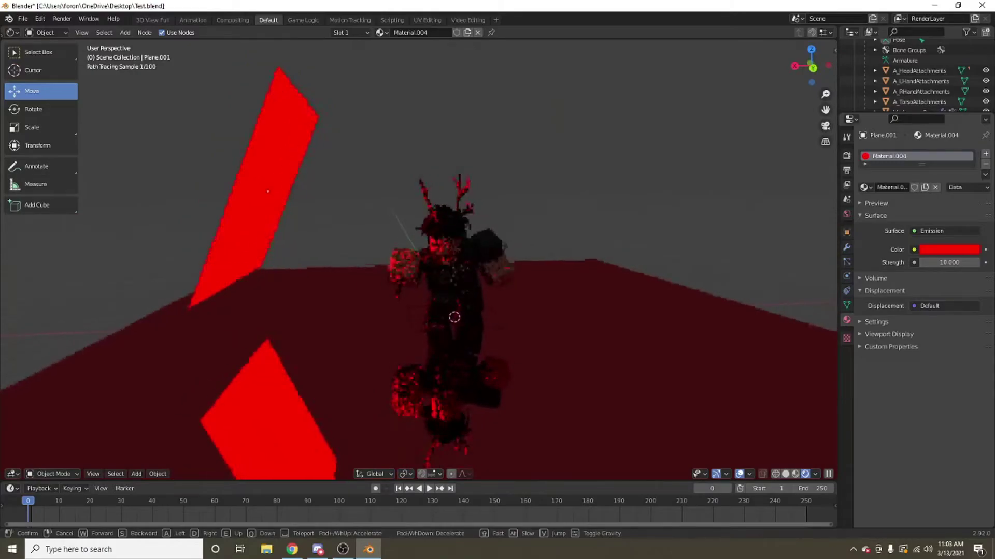
key(w)
key(d)
click(417, 254)
click(411, 209)
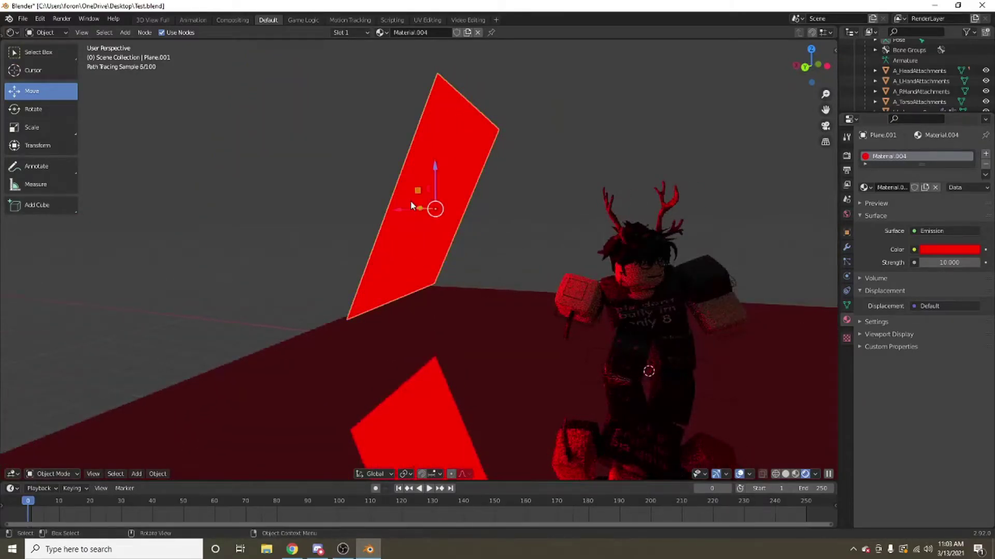
click(68, 112)
drag(463, 181, 470, 187)
- Add a second plane at the character's feet, tilted steeply about the Y axis and scaled up to about the character's height
key(shift+grave)
click(418, 259)
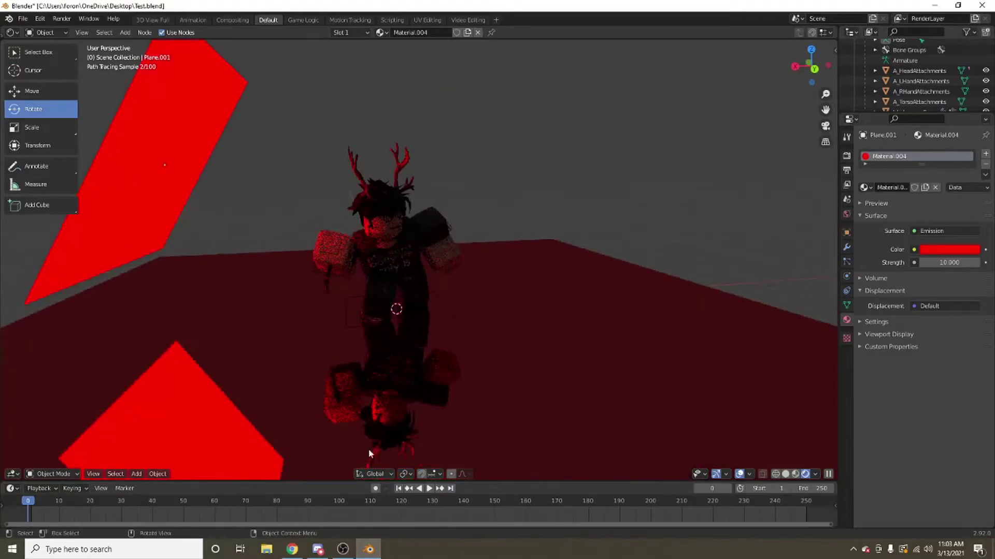
click(135, 472)
click(137, 473)
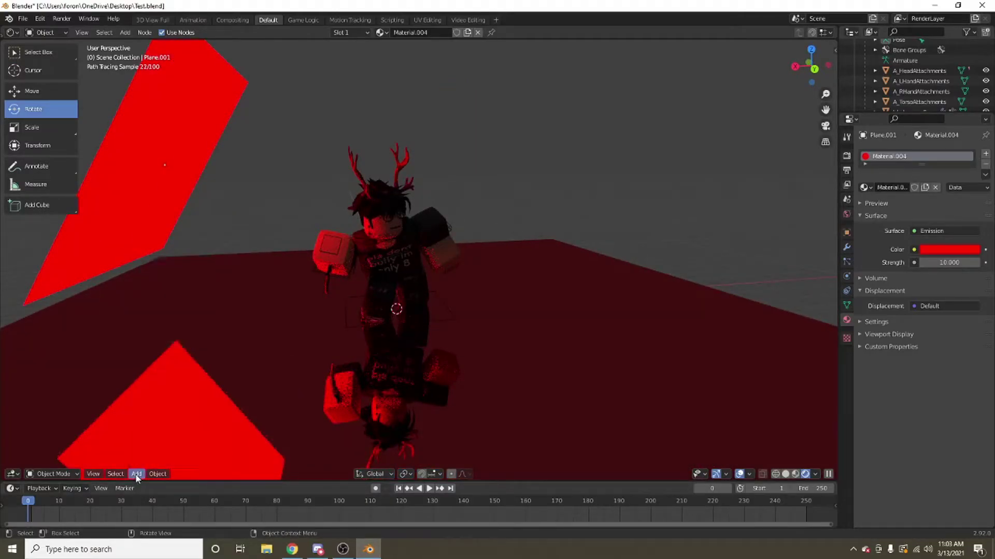
click(137, 473)
mouse_move(149, 468)
click(239, 364)
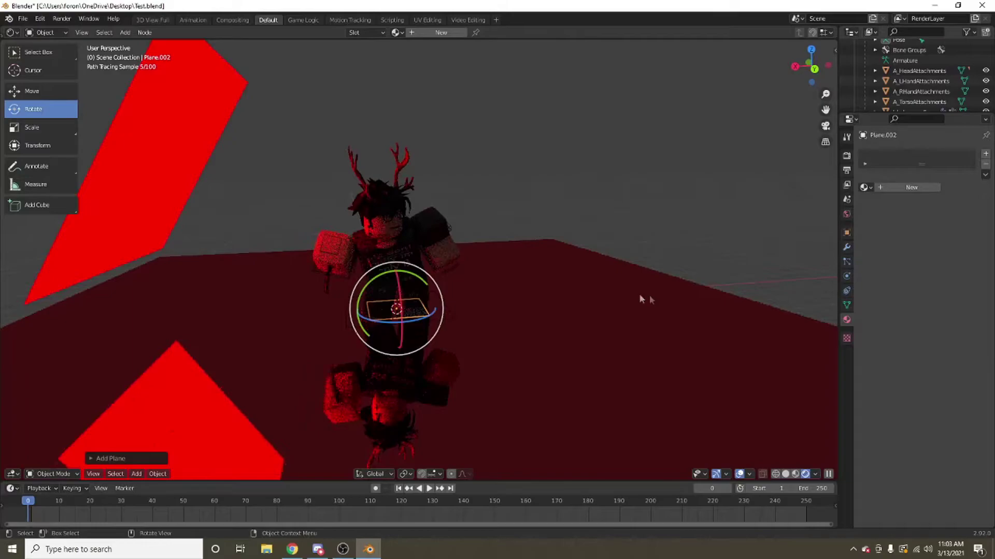
key(s)
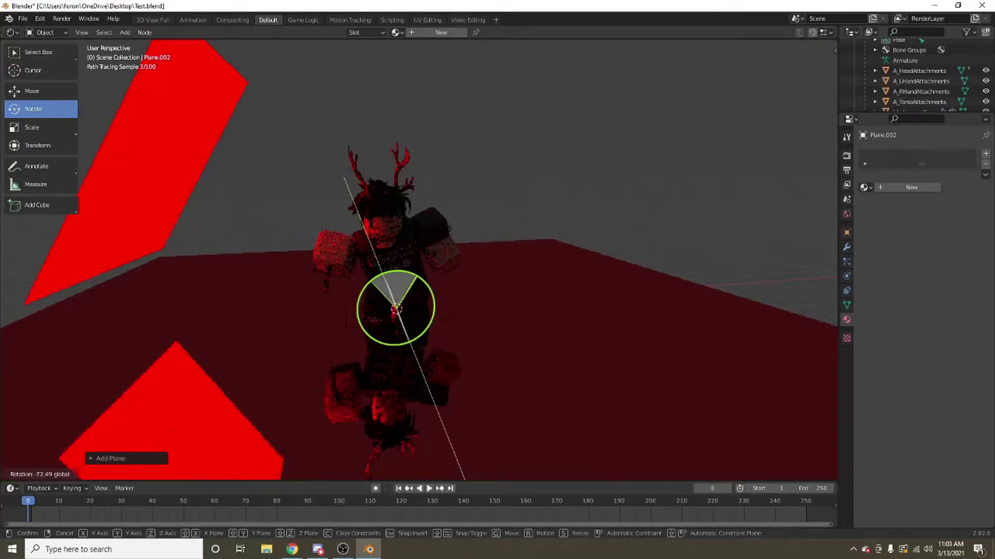
click(329, 206)
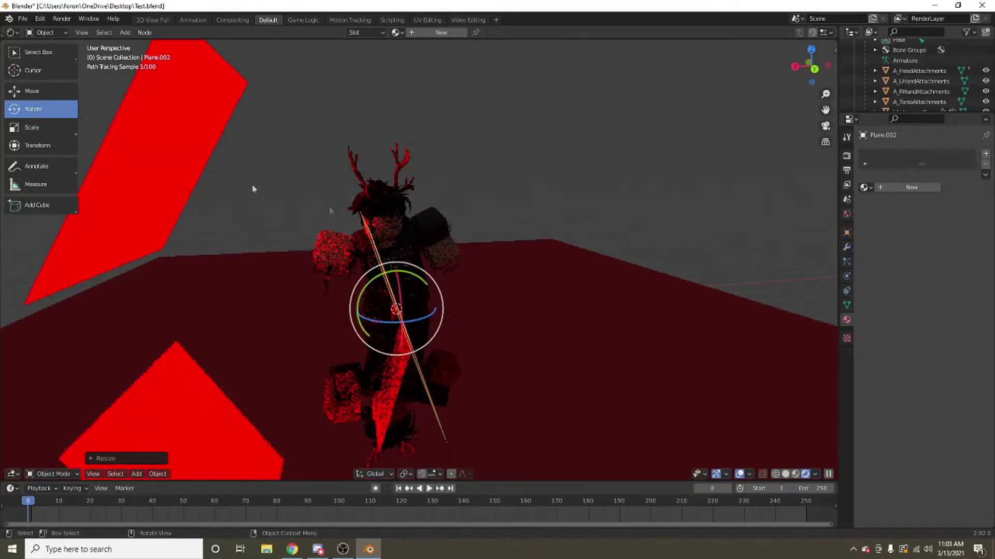
- Move the second plane to the character's other side, opposite the red light, and raise it above the floor
click(39, 92)
drag(355, 312, 521, 301)
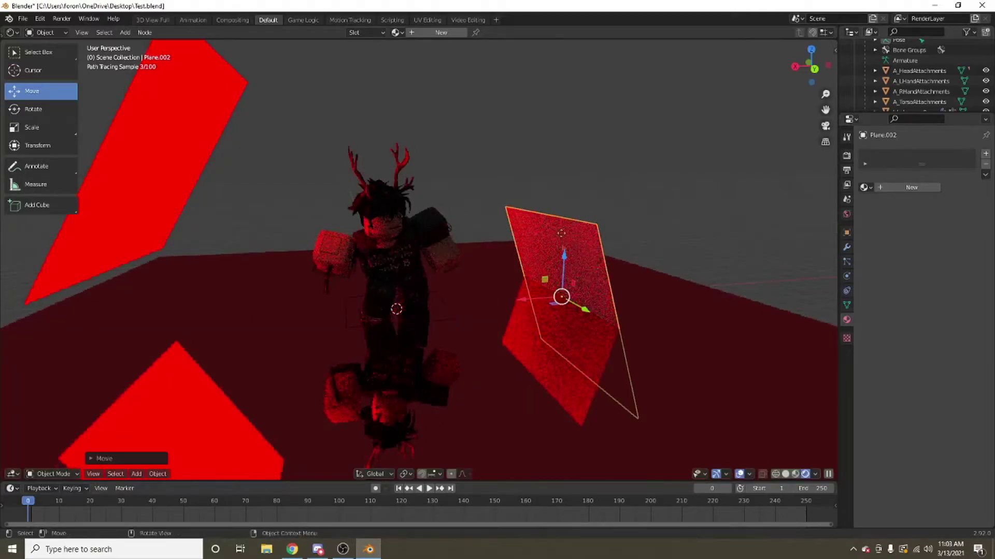
drag(563, 254, 565, 139)
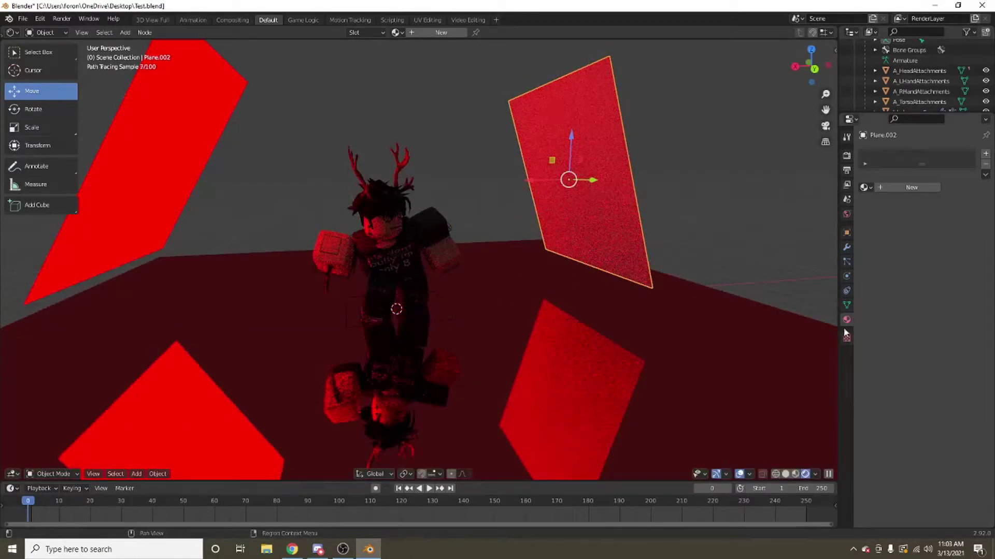
- Give the second light plane a new material with an Emission surface and set its strength to 3
click(889, 190)
click(933, 232)
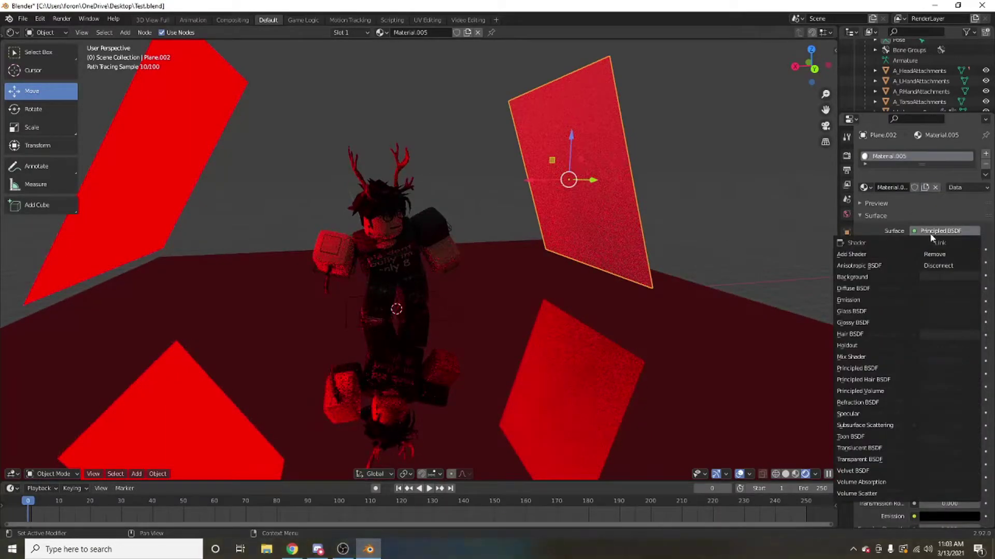
click(856, 300)
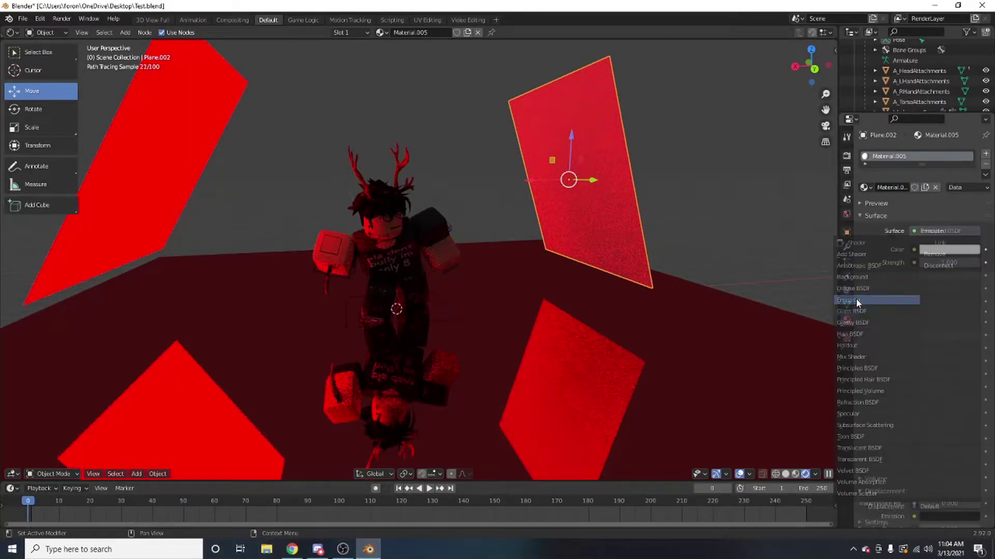
click(950, 264)
key(BackSpace)
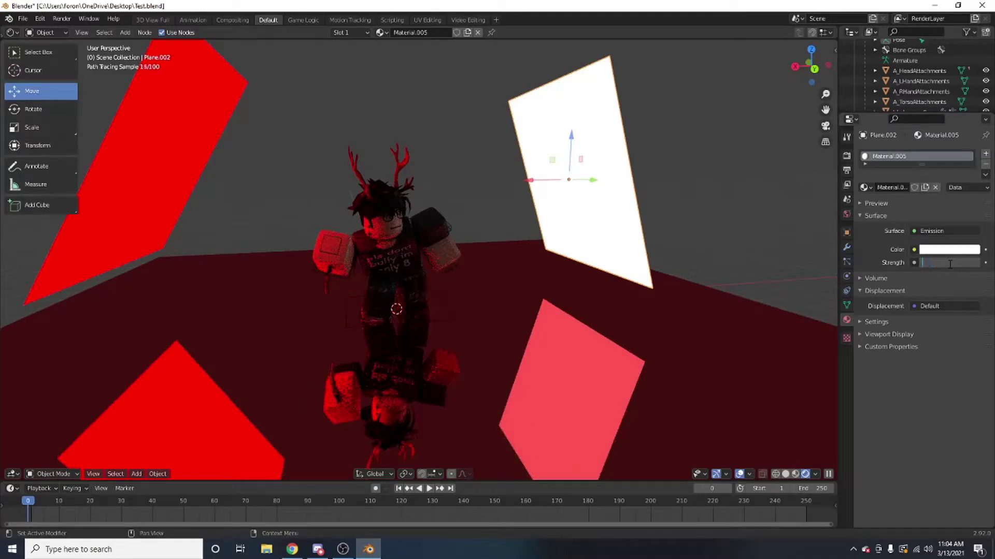
text(3)
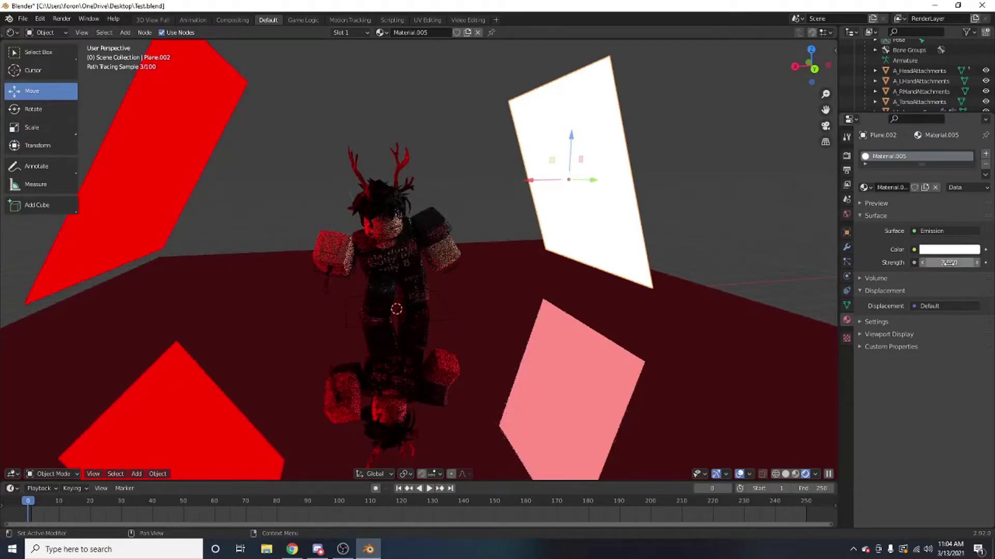
key(Return)
- Examine the lighting through the camera and fly around the scene to view both light planes and their floor reflections
click(728, 289)
key(KP_0)
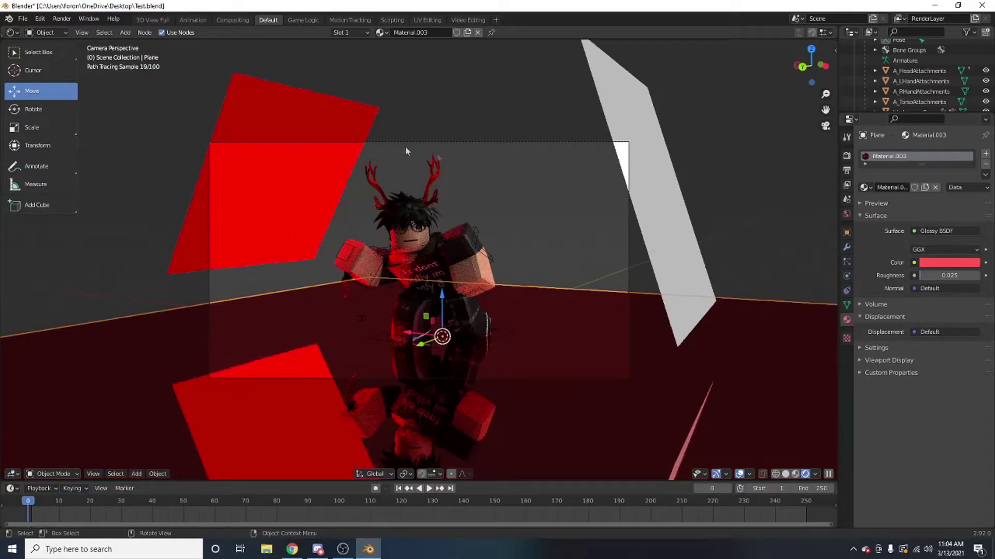
key(KP_0)
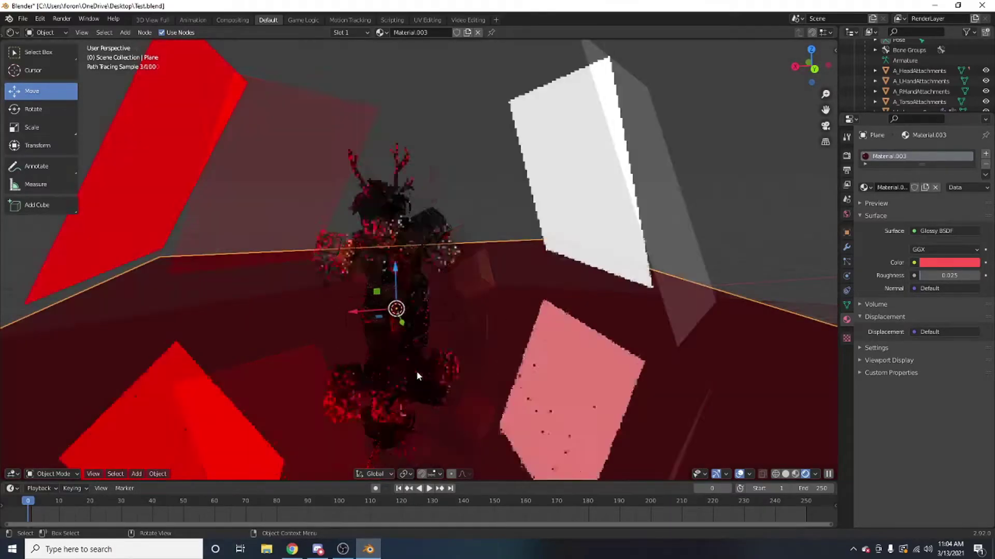
key(shift+grave)
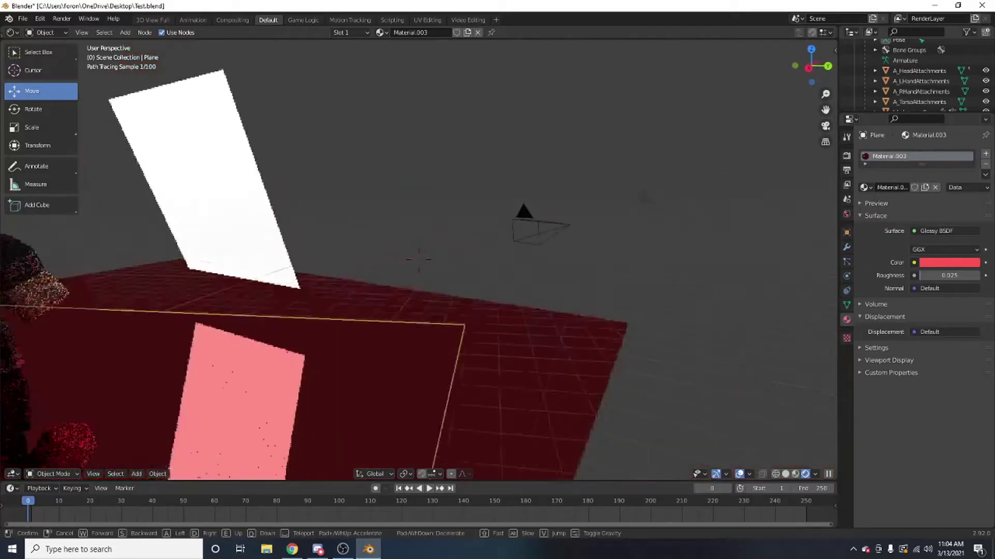
key(w)
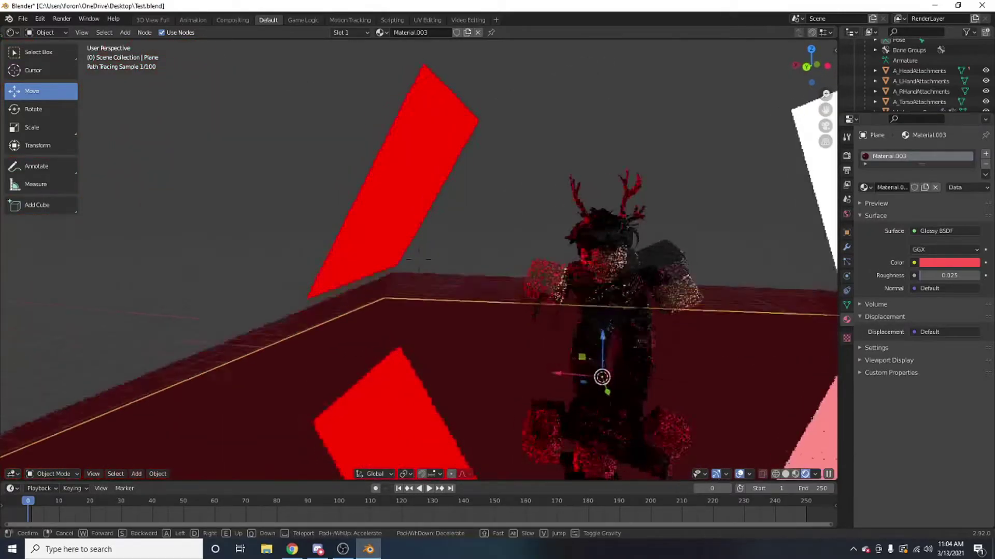
key(s)
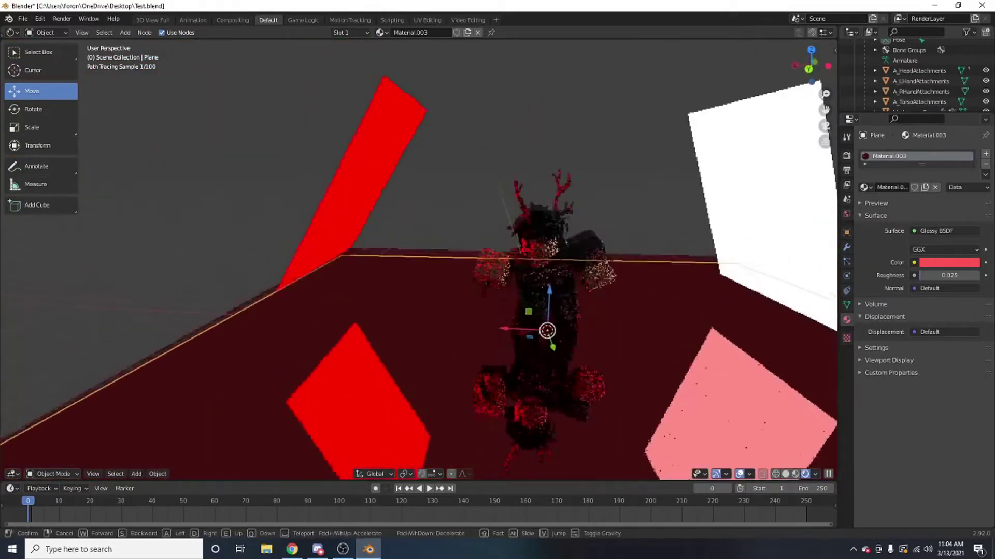
key(w)
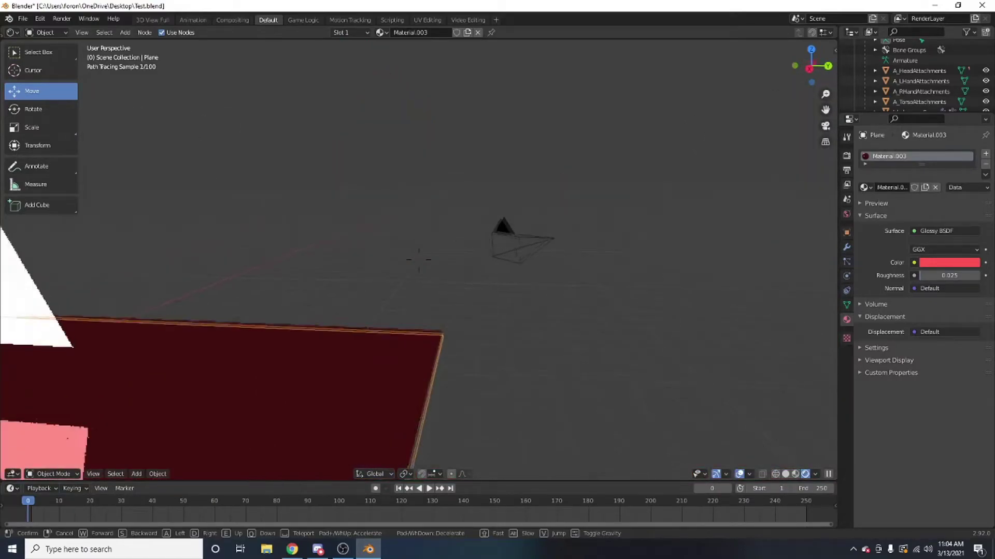
key(w)
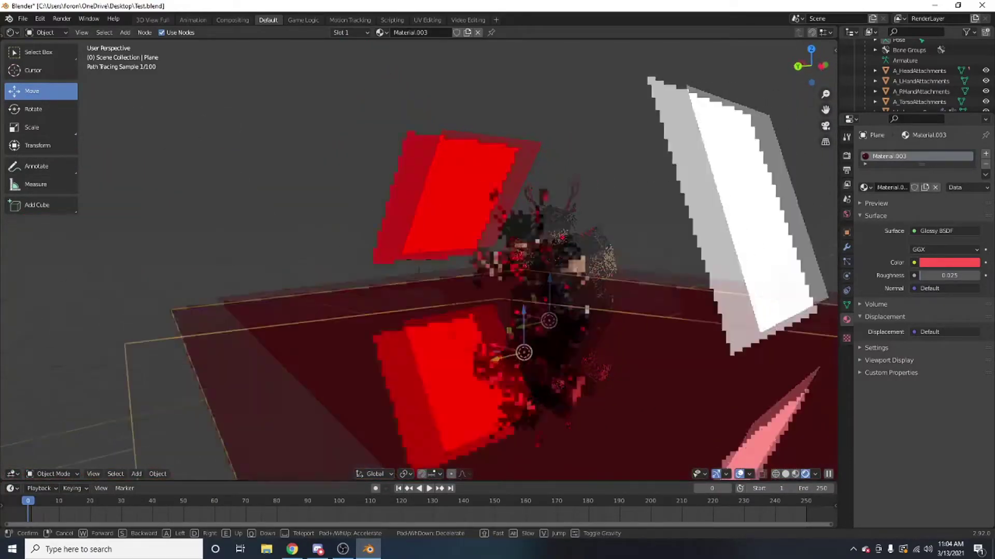
key(s)
click(419, 262)
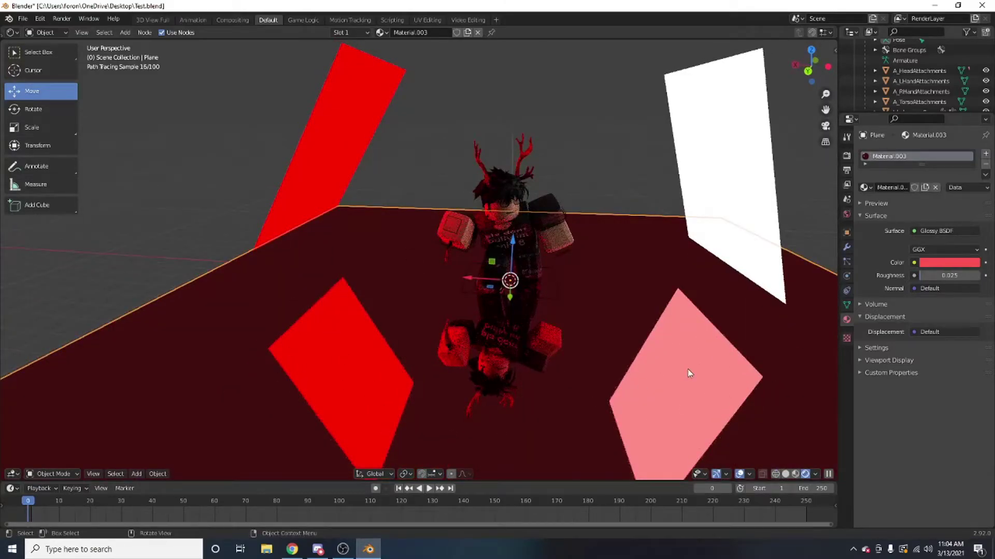
- Turn off Camera and Glossy ray visibility for the red light plane, checking each change through the camera
click(344, 155)
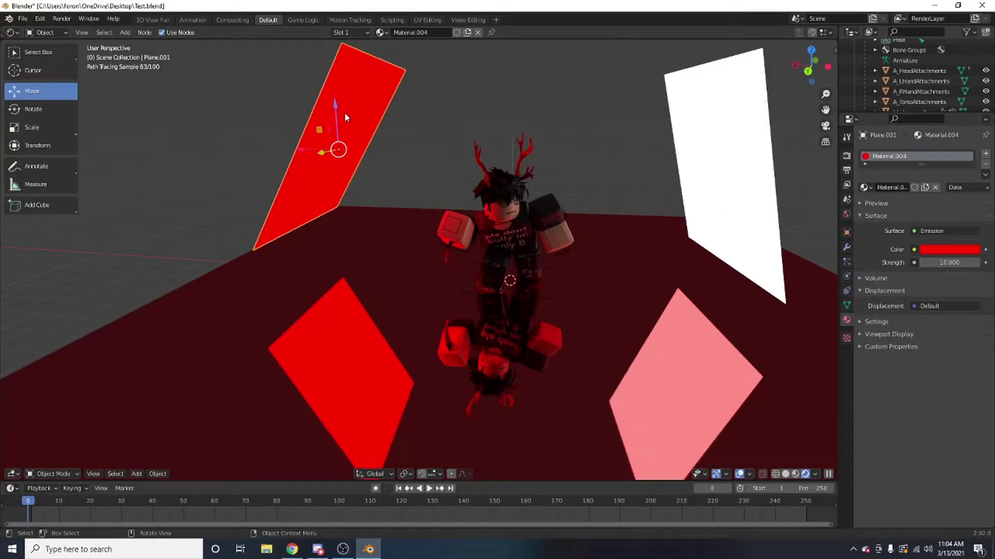
click(847, 234)
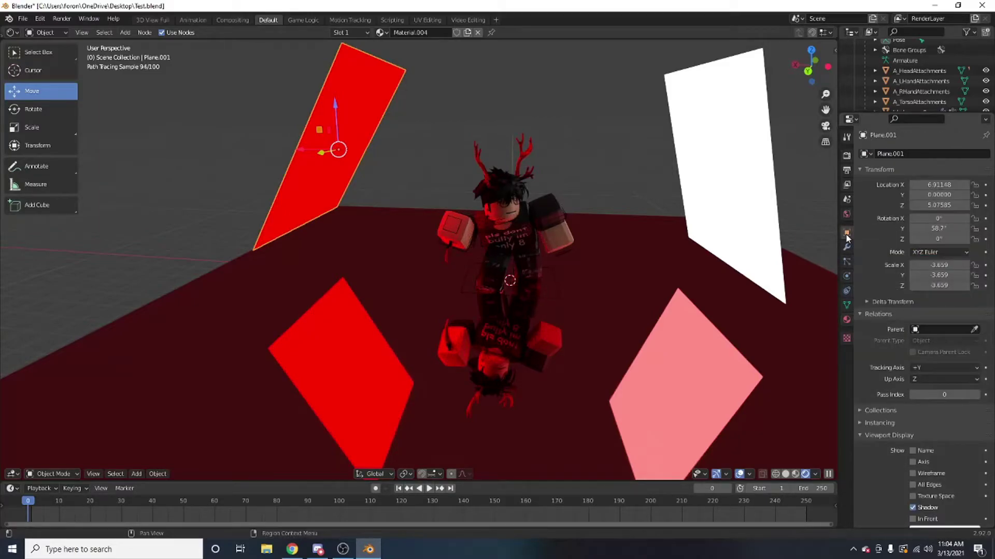
scroll(884, 399, down, 10)
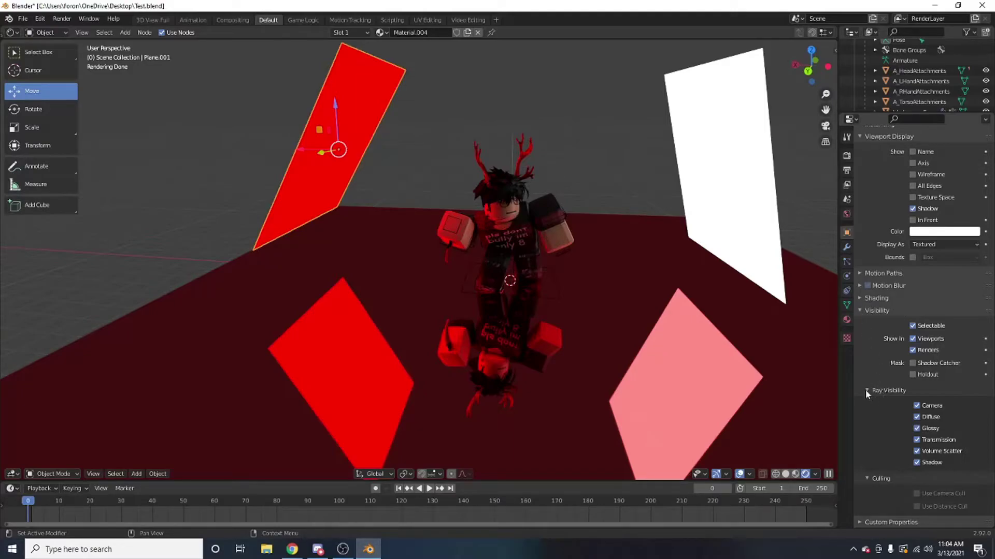
click(916, 405)
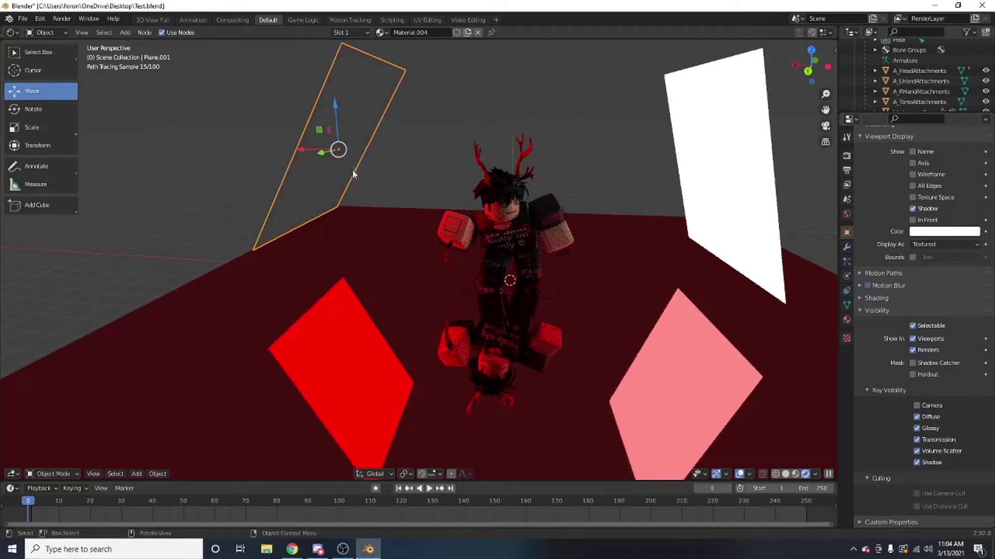
key(KP_0)
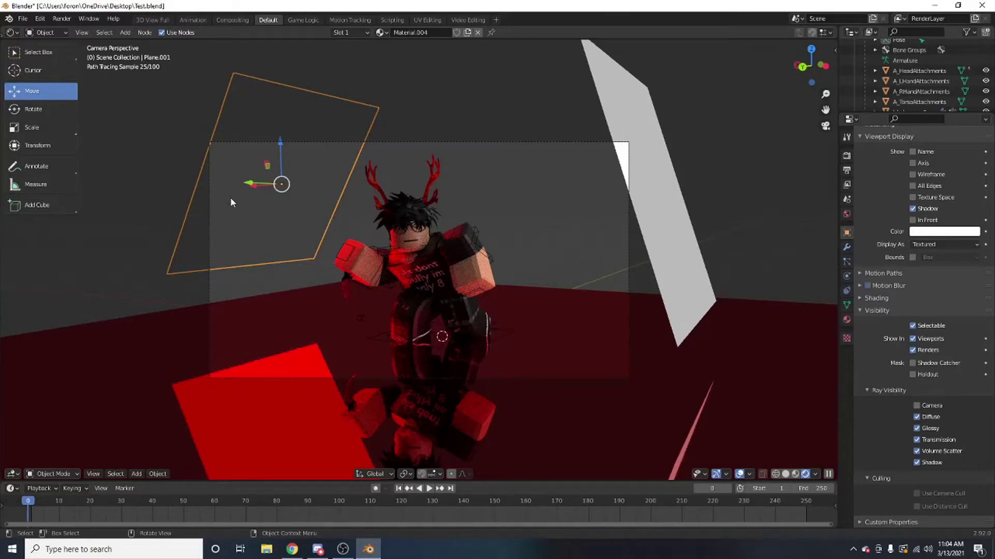
key(KP_0)
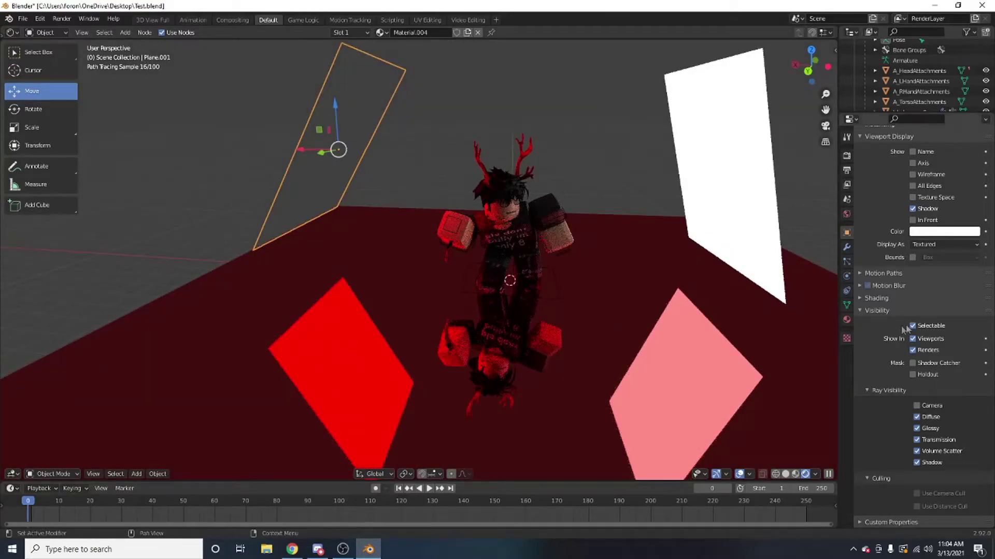
click(917, 428)
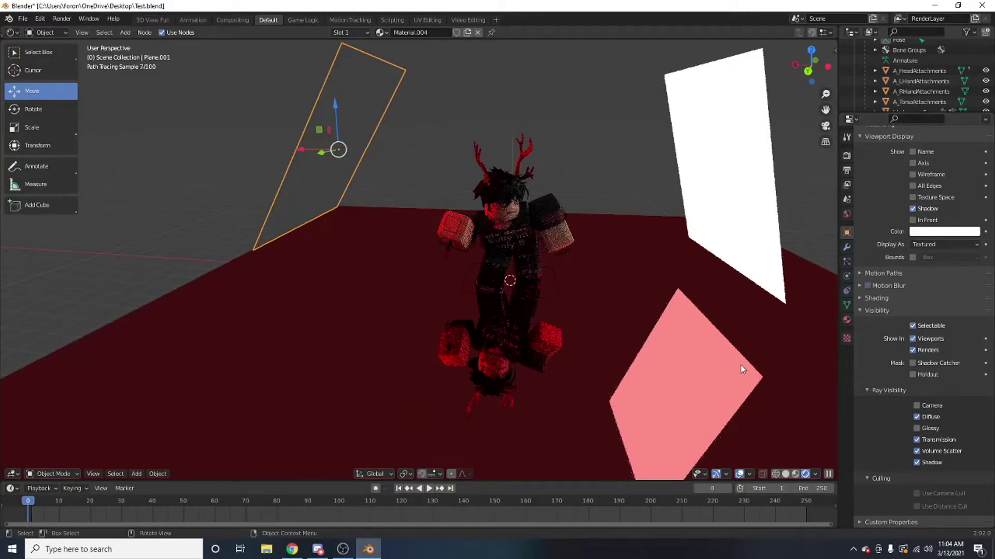
key(KP_0)
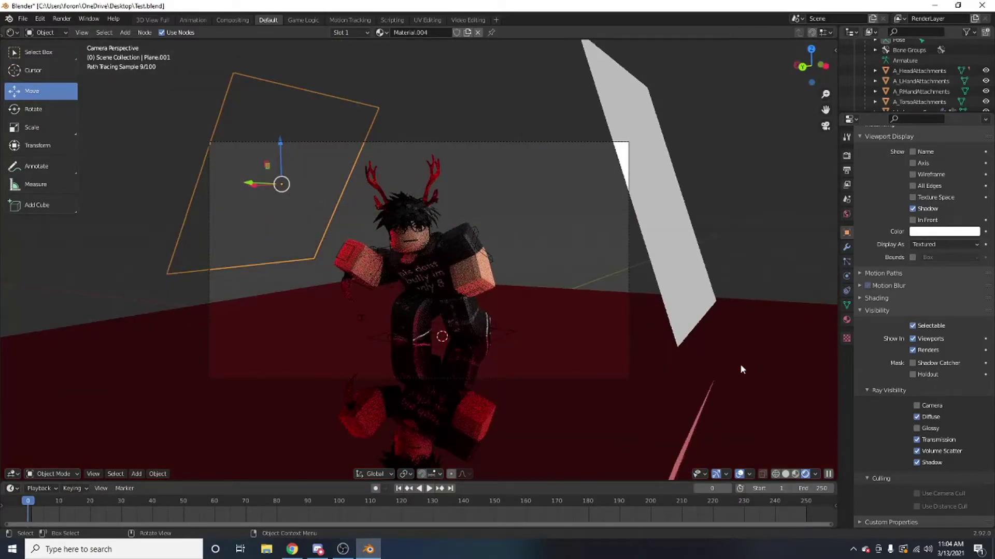
key(KP_0)
- Turn off Camera and Glossy ray visibility for the white light plane
click(730, 170)
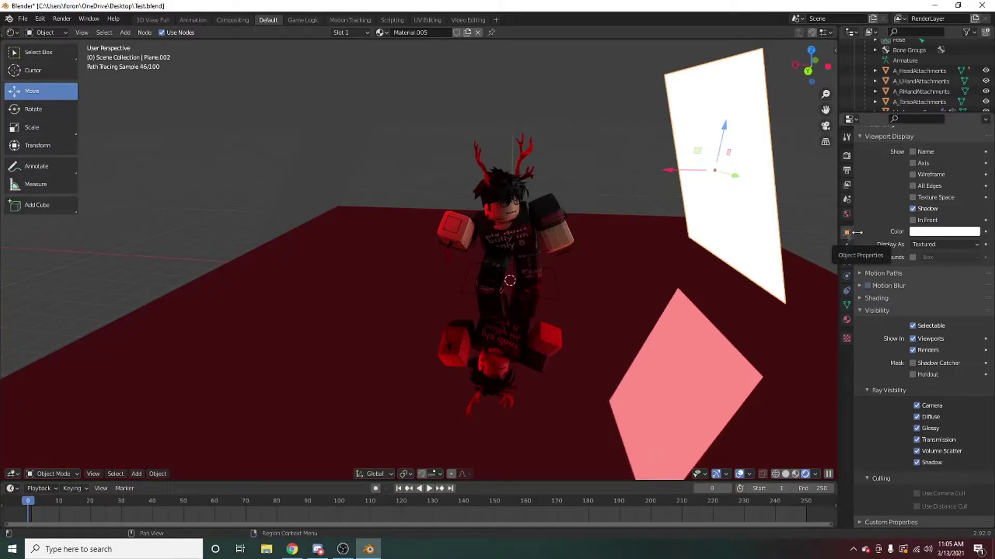
scroll(885, 233, up, 4)
scroll(887, 226, up, 10)
scroll(885, 333, down, 11)
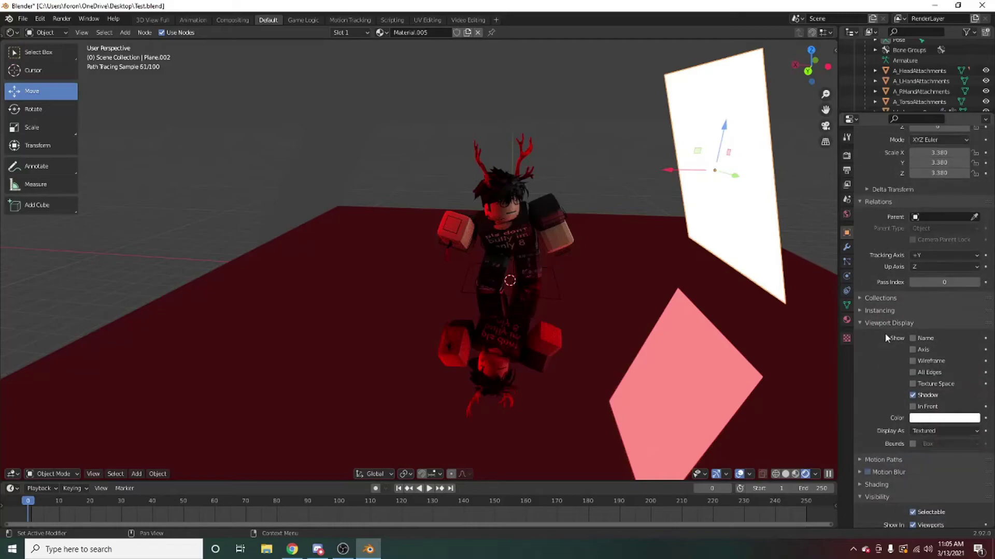
scroll(897, 326, down, 3)
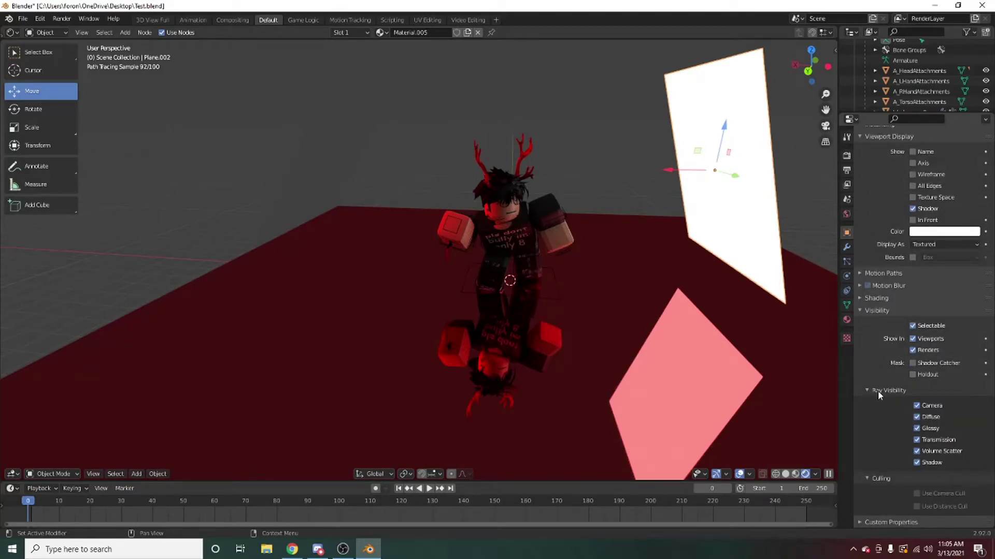
click(917, 406)
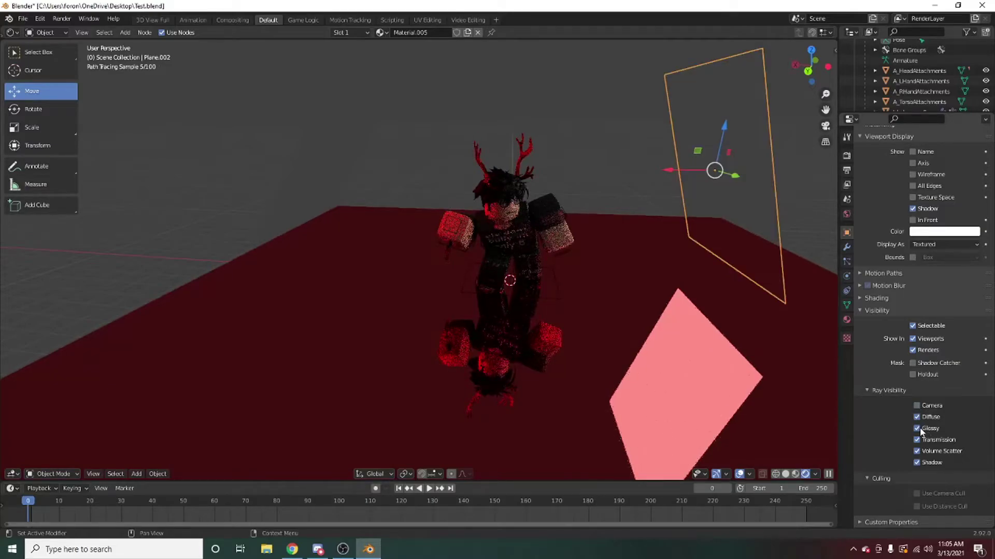
- Examine the lit character and floor reflection through the camera and from several angles around the scene
key(KP_0)
click(601, 321)
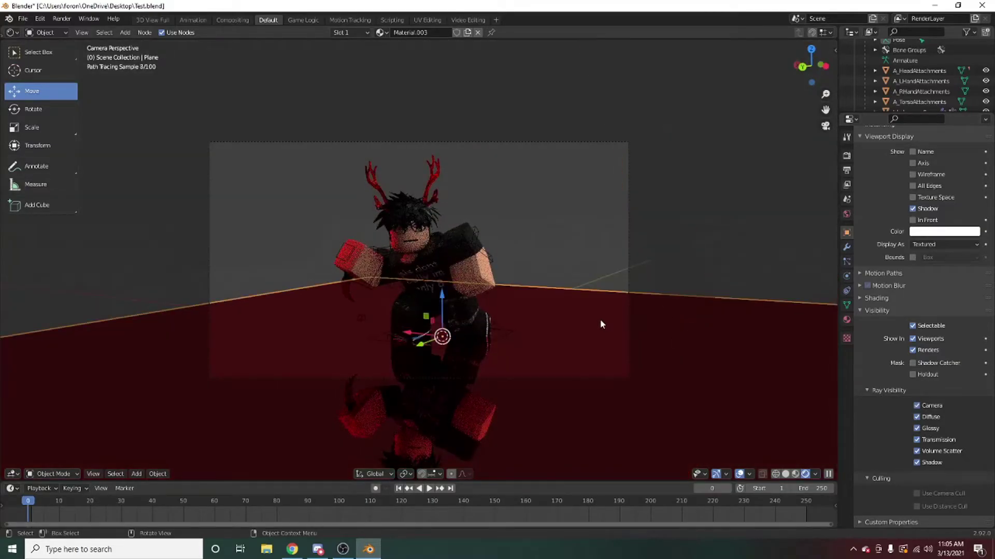
click(568, 233)
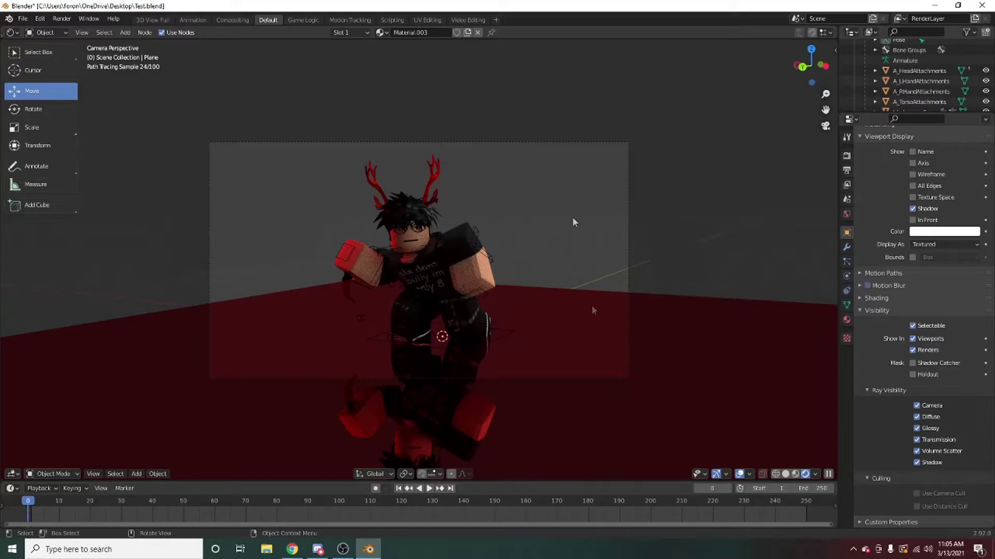
key(shift+grave)
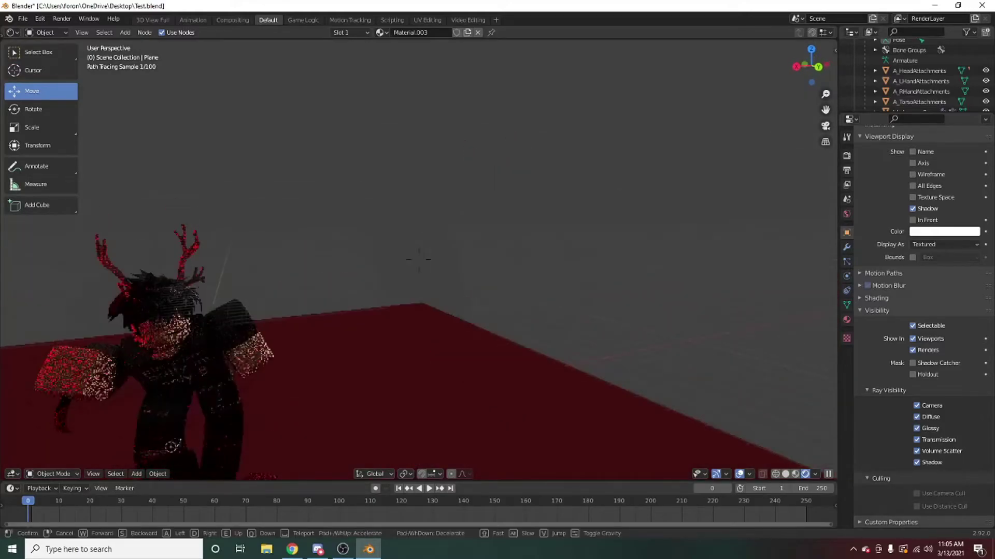
key(s)
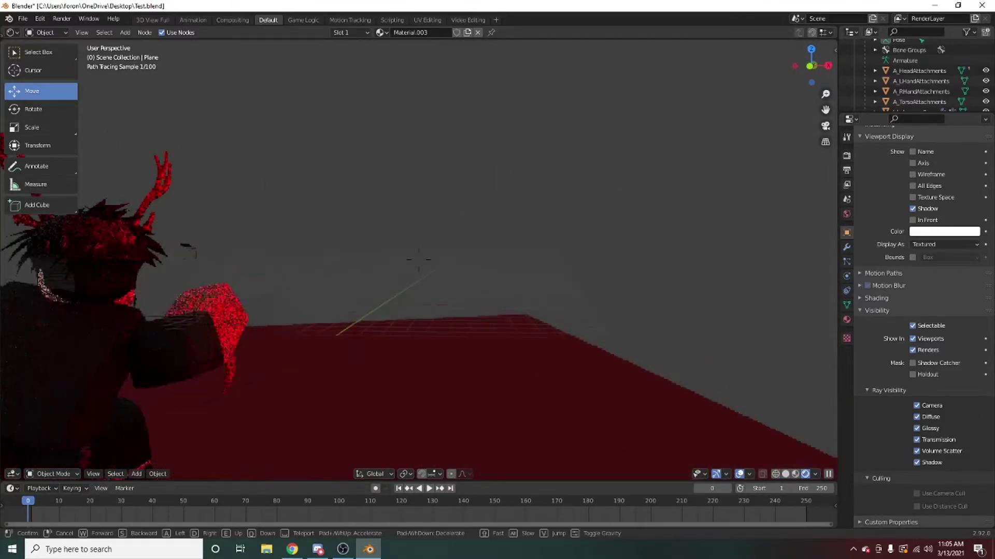
key(w)
key(s)
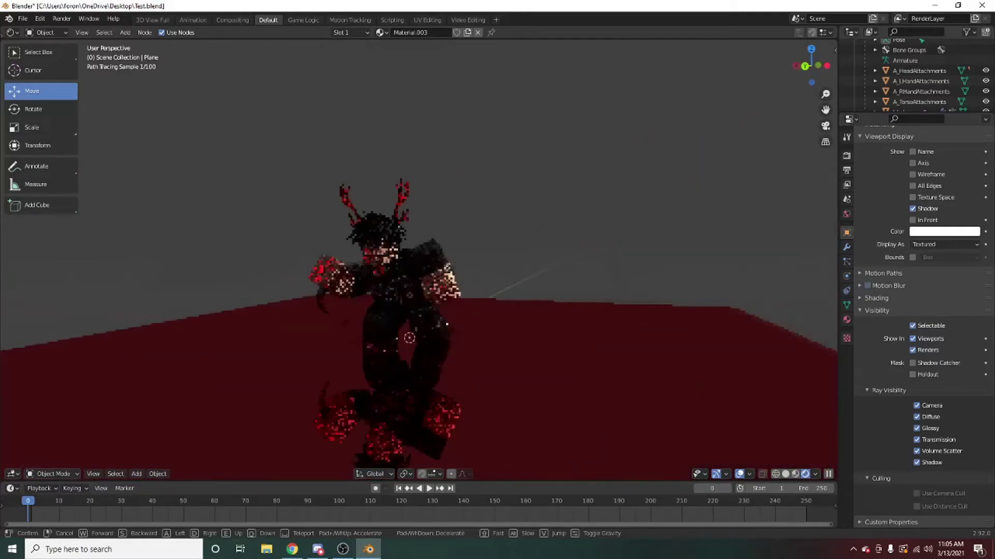
mouse_move(418, 259)
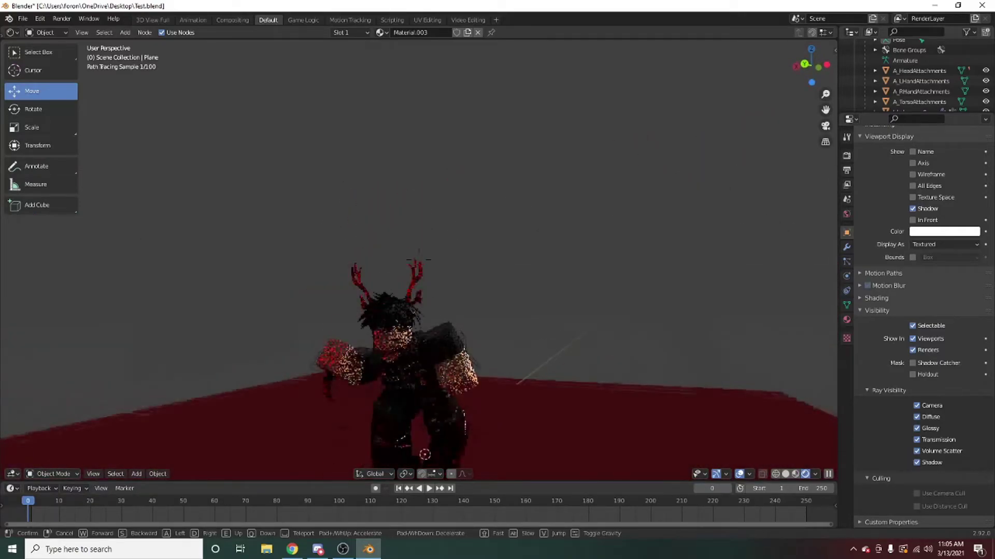
key(Escape)
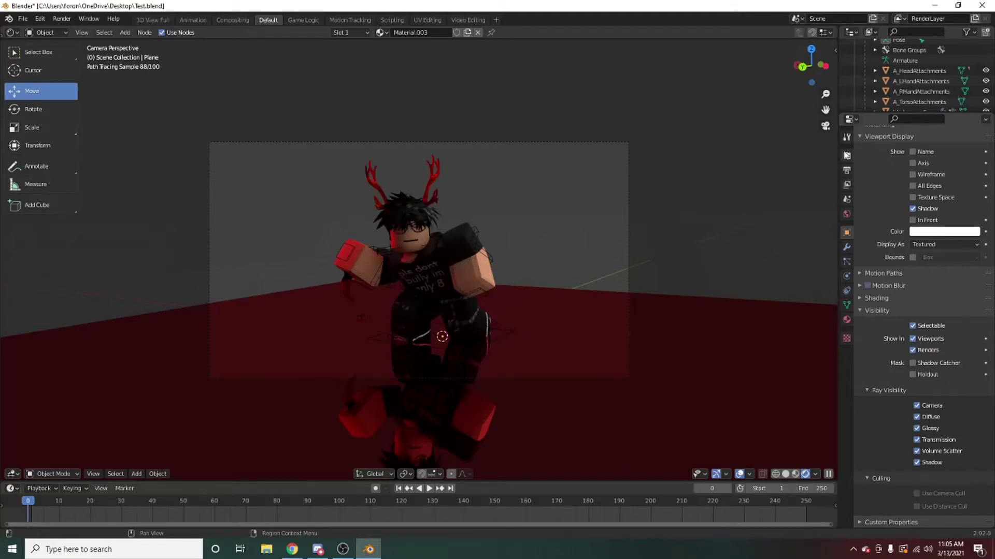
- Set the Cycles render sample count to 500
click(846, 156)
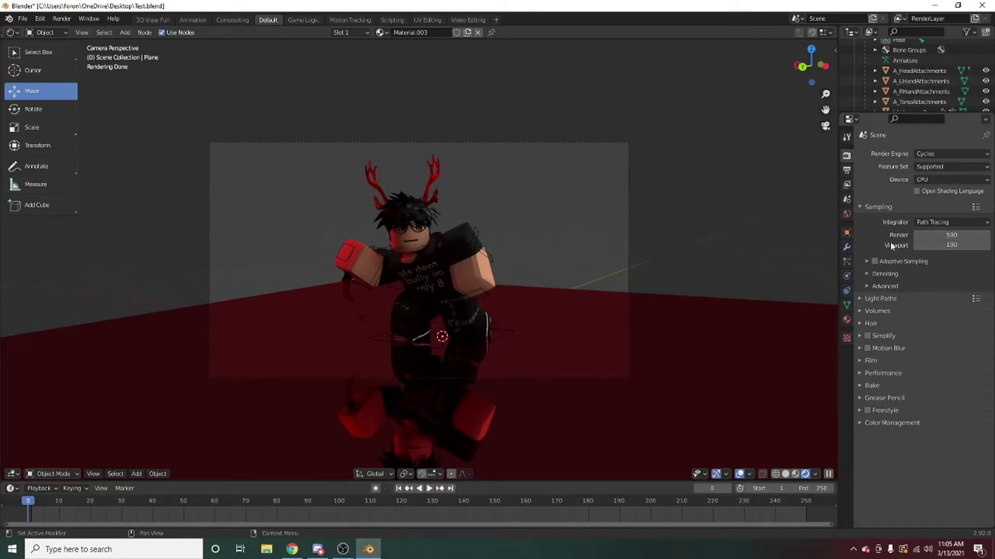
click(952, 236)
key(BackSpace)
text(500)
key(Return)
- Try an output frame rate of 50 fps and return it to 60 fps
click(846, 172)
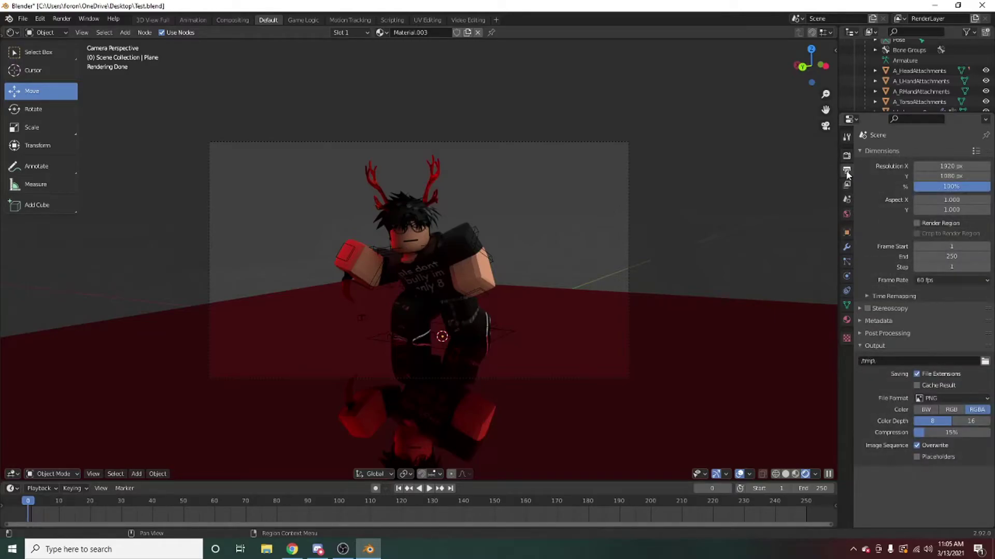
click(928, 280)
click(940, 362)
click(941, 282)
click(939, 342)
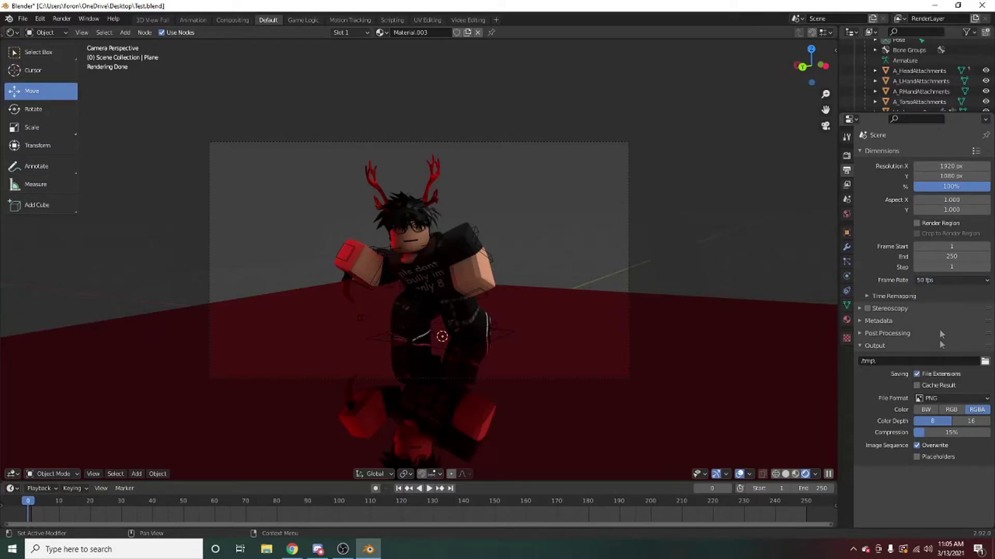
click(938, 282)
click(941, 364)
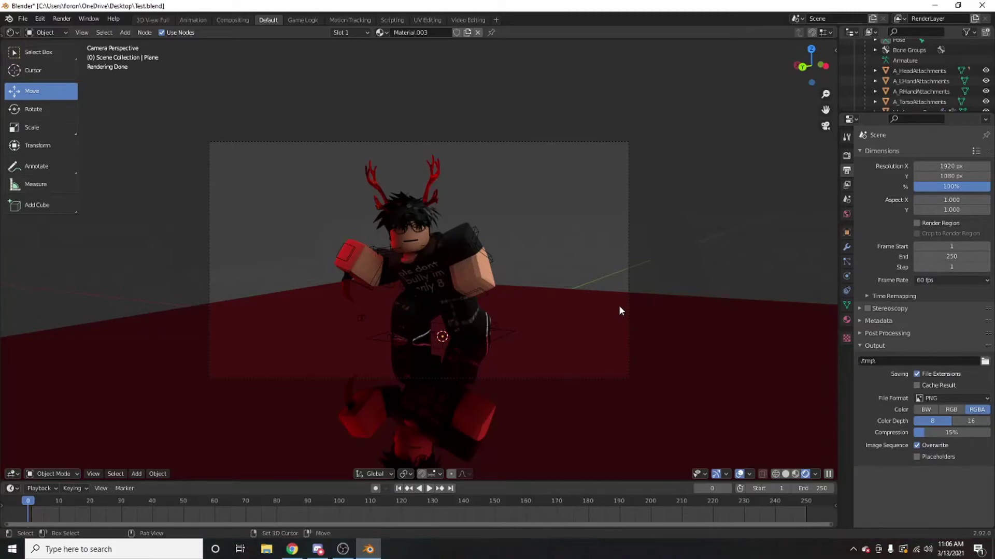
- Reposition the camera with walk navigation so the kneeling character stands near the middle of the frame with its floor reflection below
key(shift+grave)
key(a)
key(s)
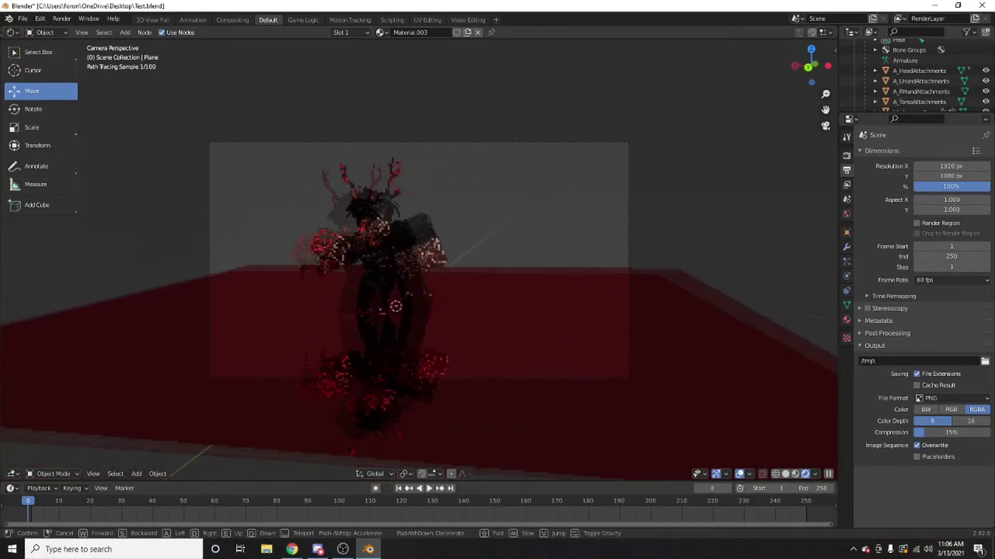
click(418, 259)
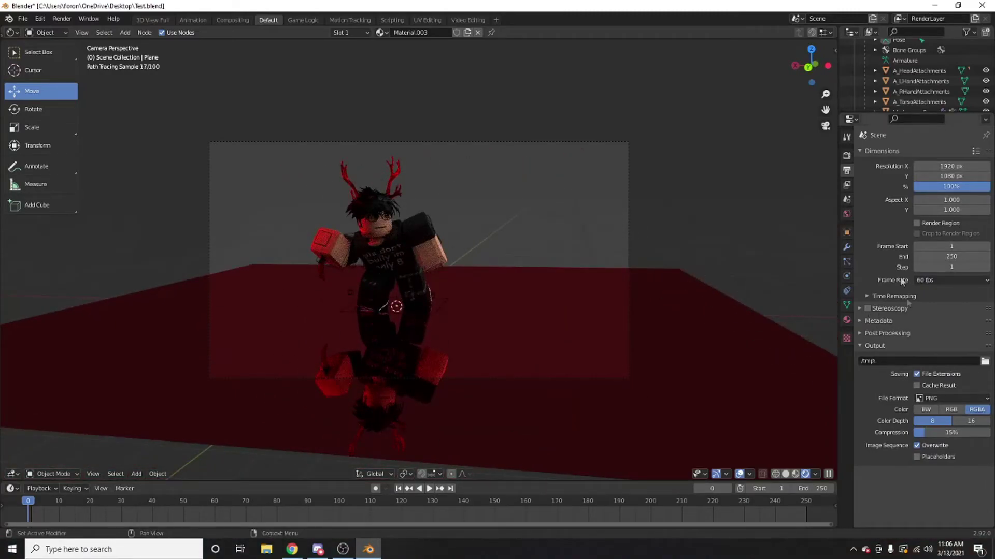
key(KP_0)
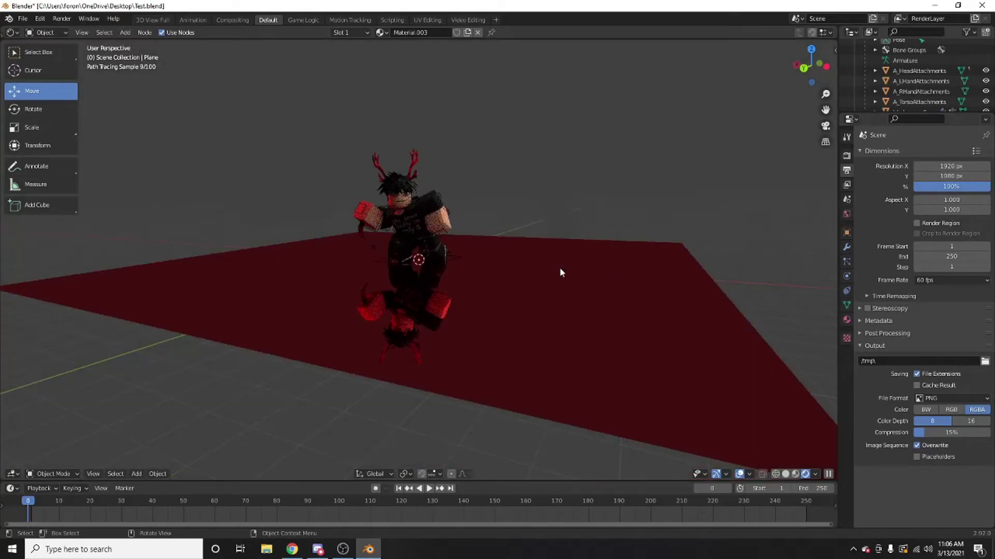
key(KP_0)
key(shift+grave)
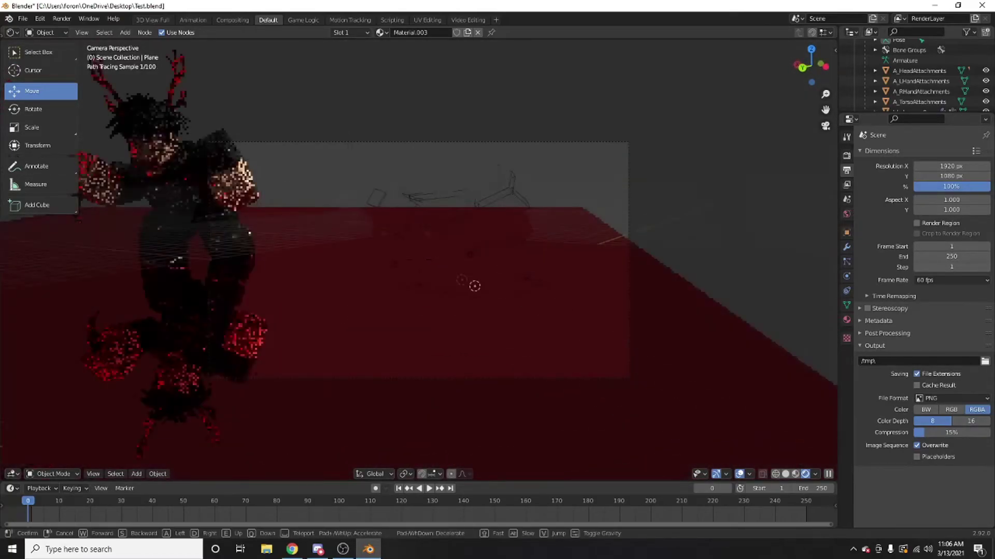
key(a)
key(d)
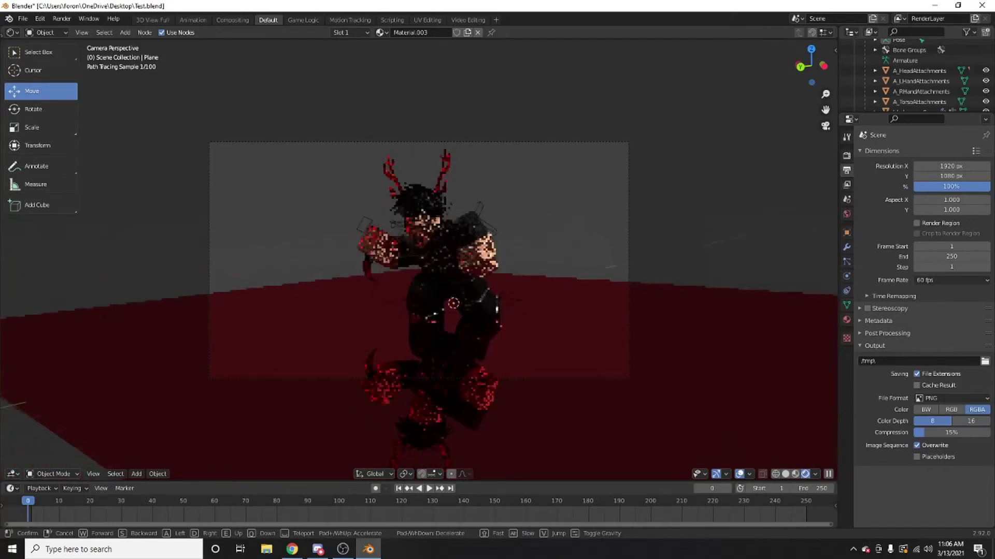
click(269, 194)
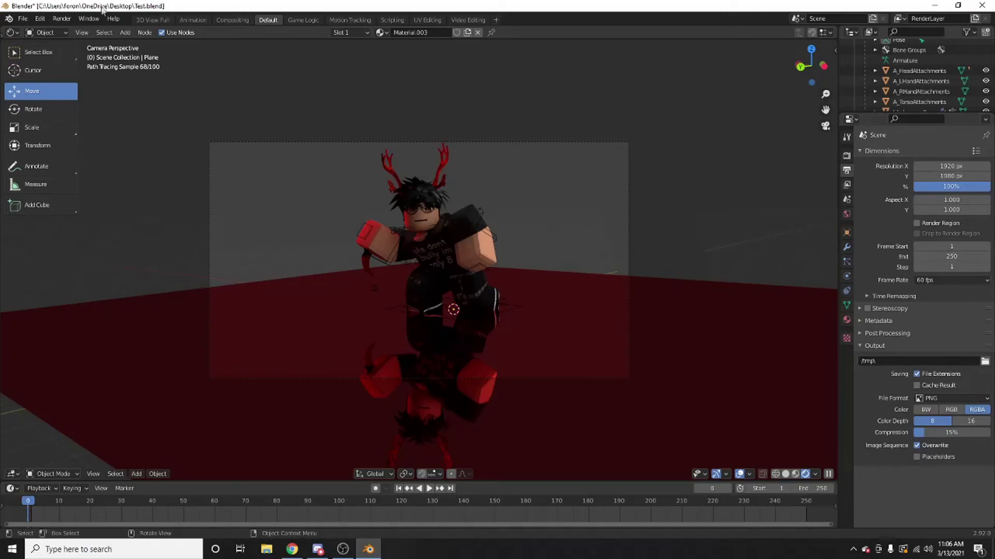
- Render the still image and save the result as anjkdsbw.png in the Pictures folder
click(62, 21)
click(76, 33)
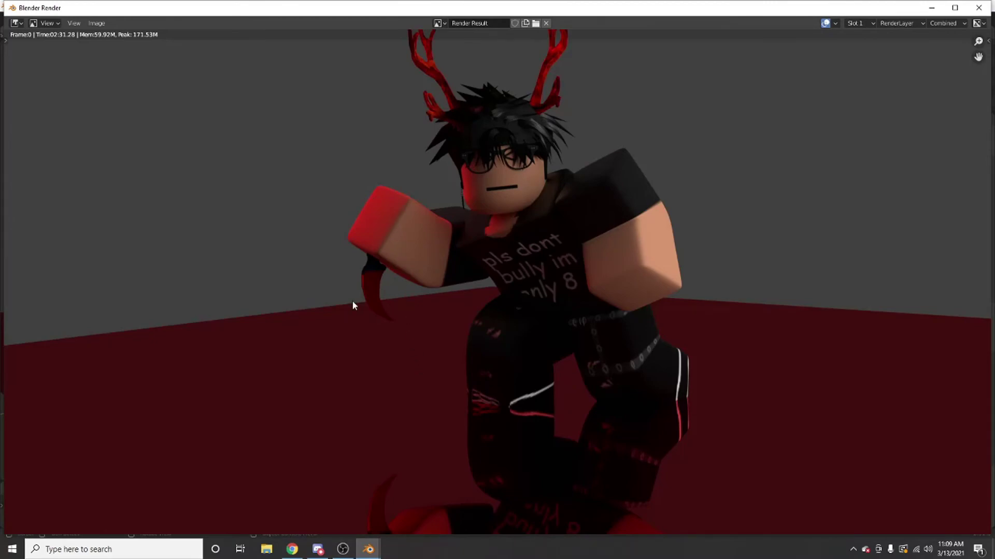
click(88, 23)
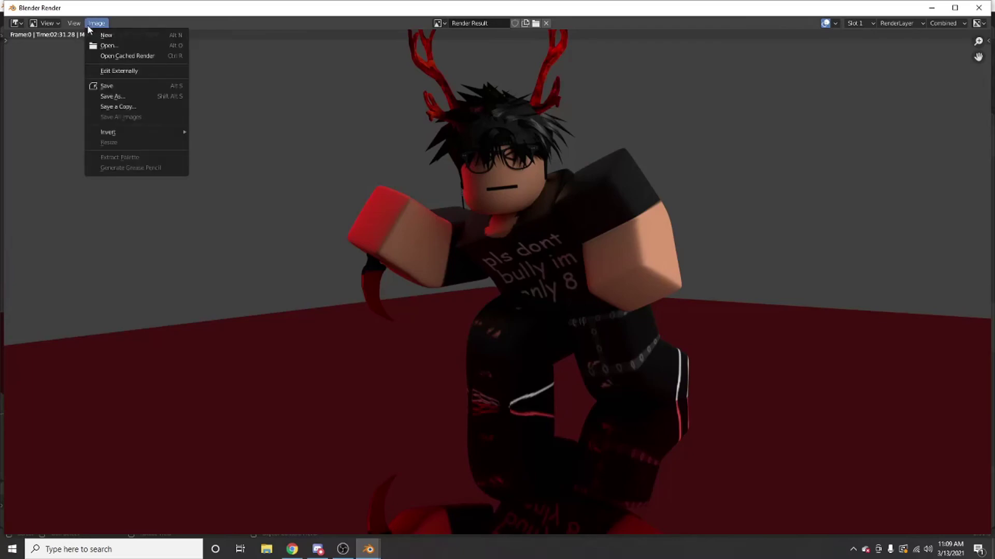
click(112, 97)
click(374, 436)
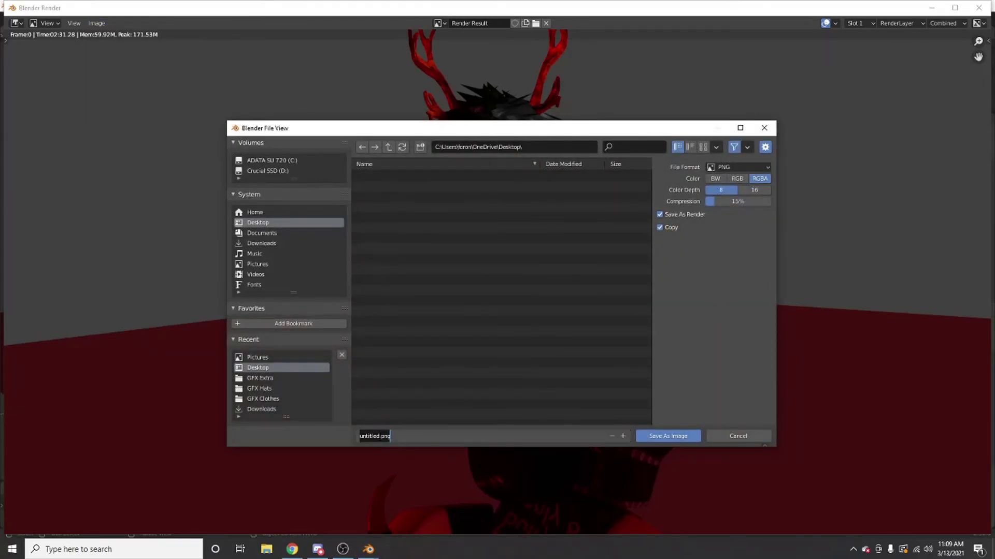
text(anjkdsow)
click(257, 264)
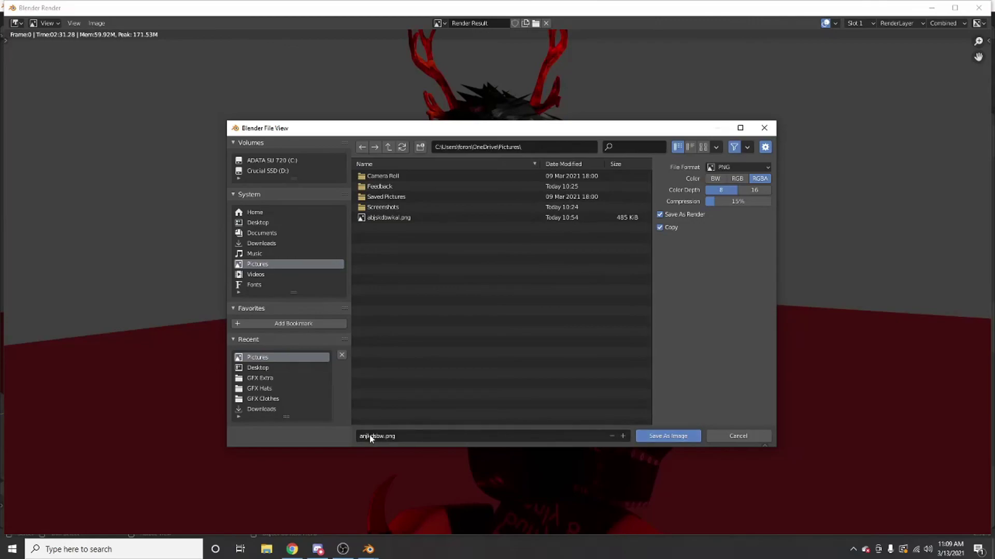
click(661, 436)
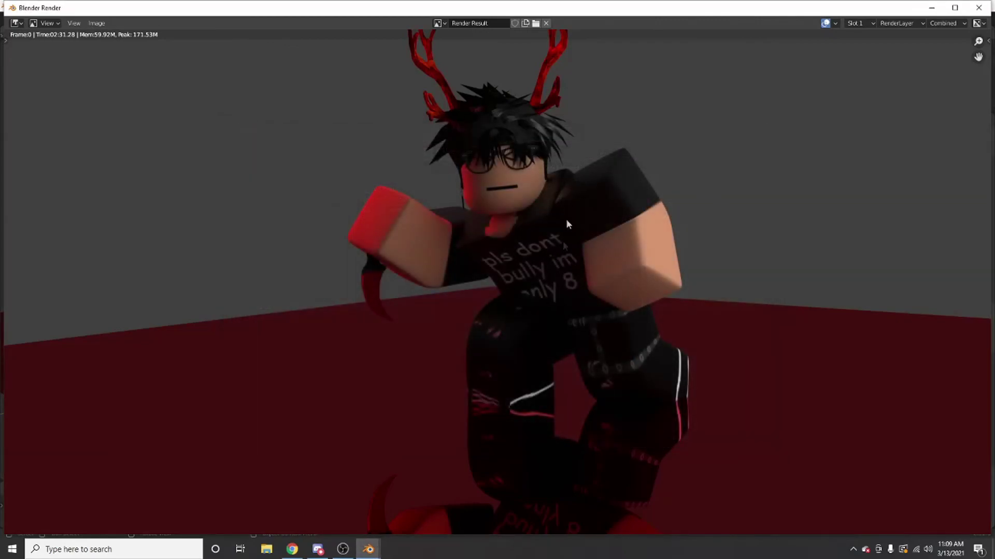